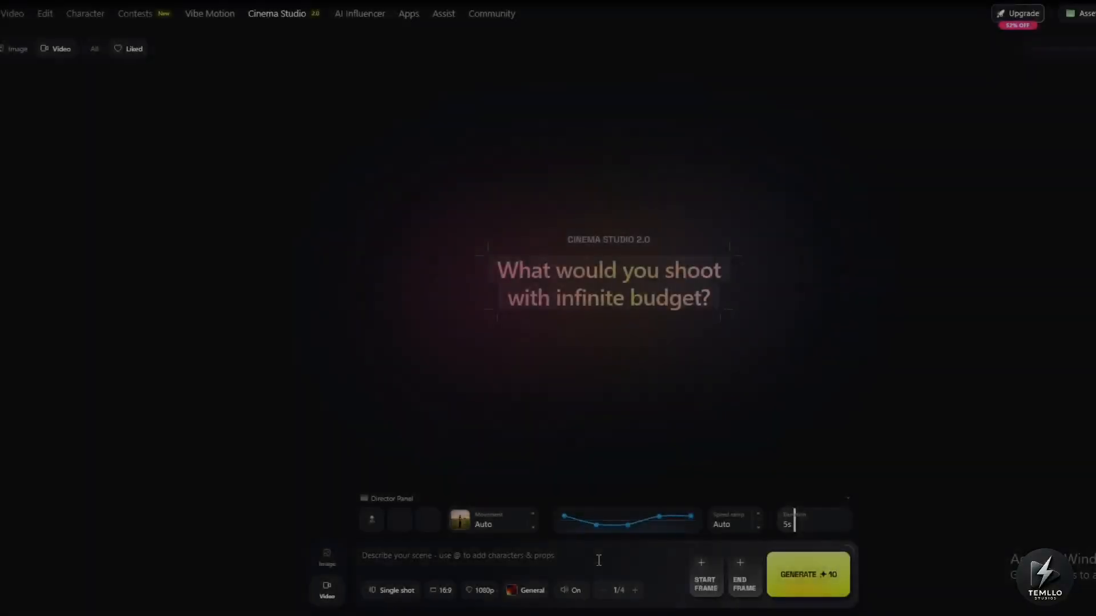
Open the camera setup in image mode and browse the camera, lens, focal length and aperture options.
left_click(321, 562)
left_click(735, 580)
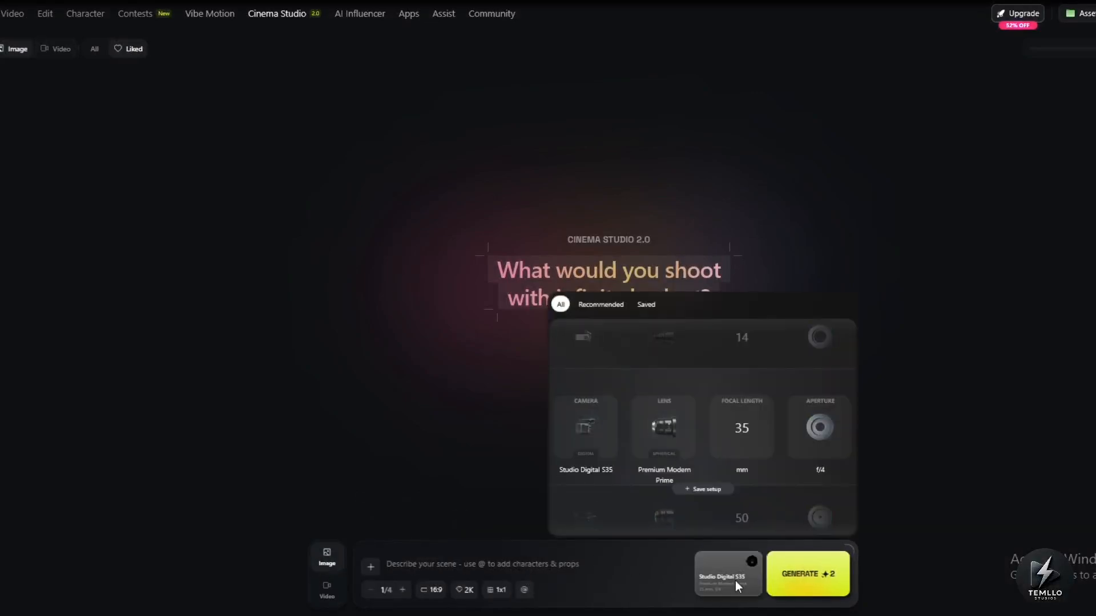
scroll(593, 426, "down", 1)
scroll(587, 453, "up", 1)
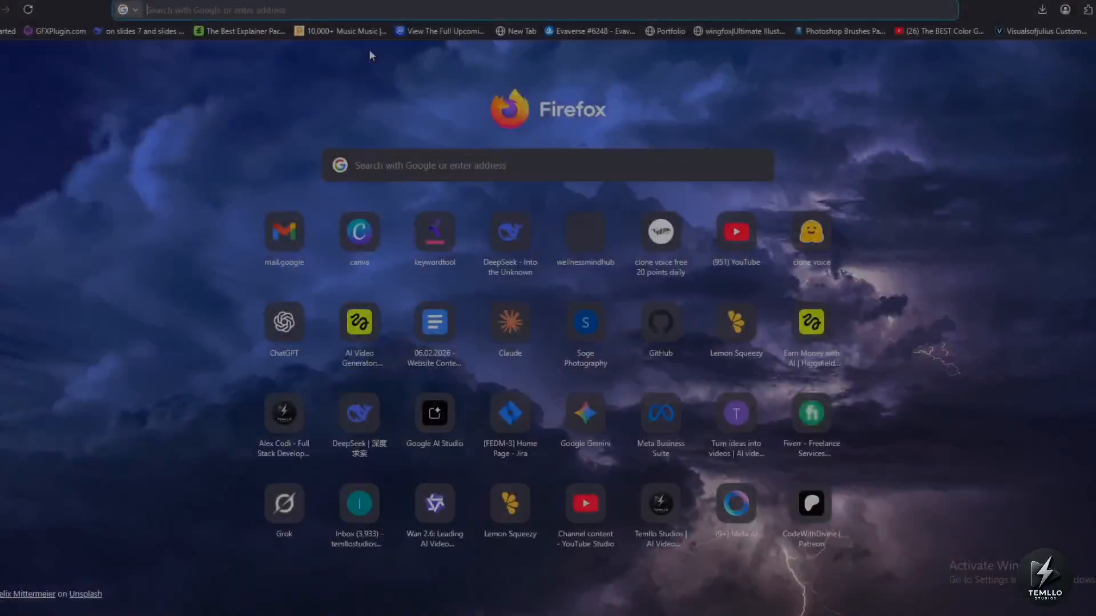
Go to higgsfield.ai and open Cinema Studio Video from the video features.
type("higgsfield.ai/")
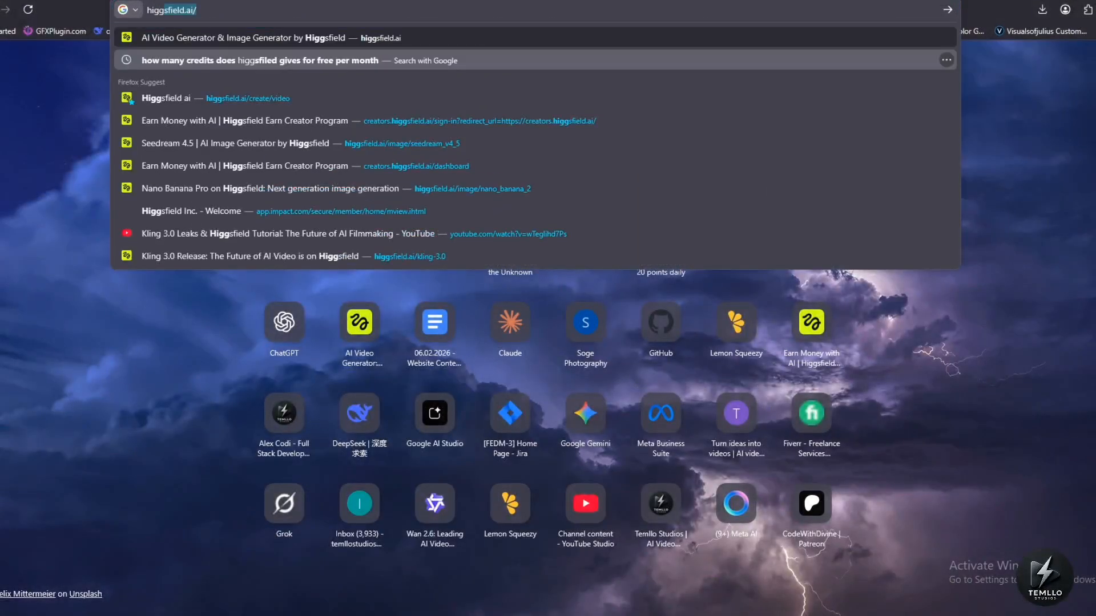
key("Return")
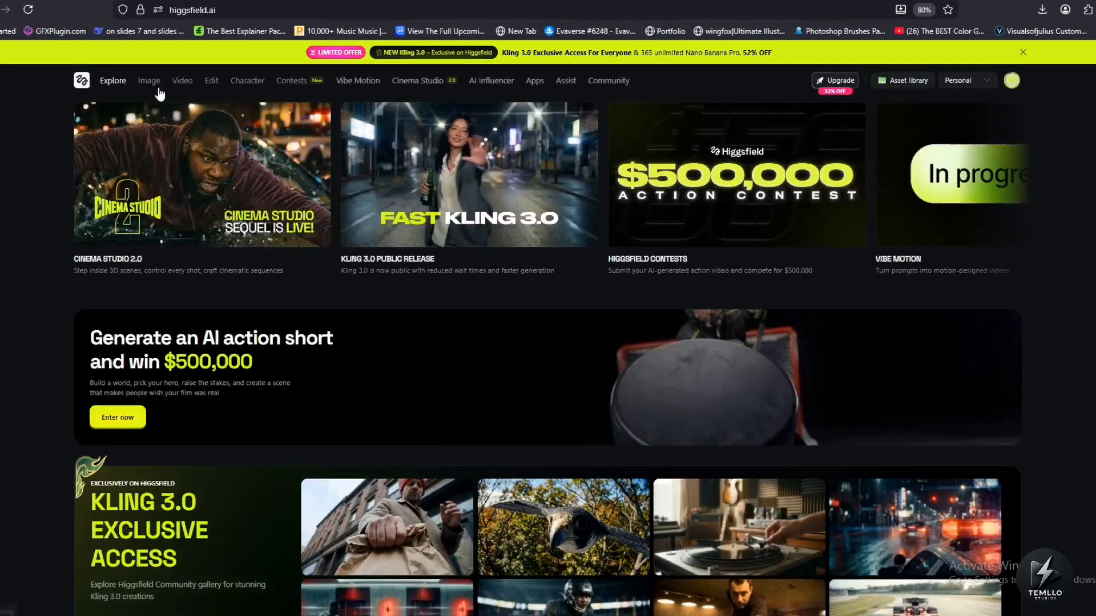
mouse_move(183, 89)
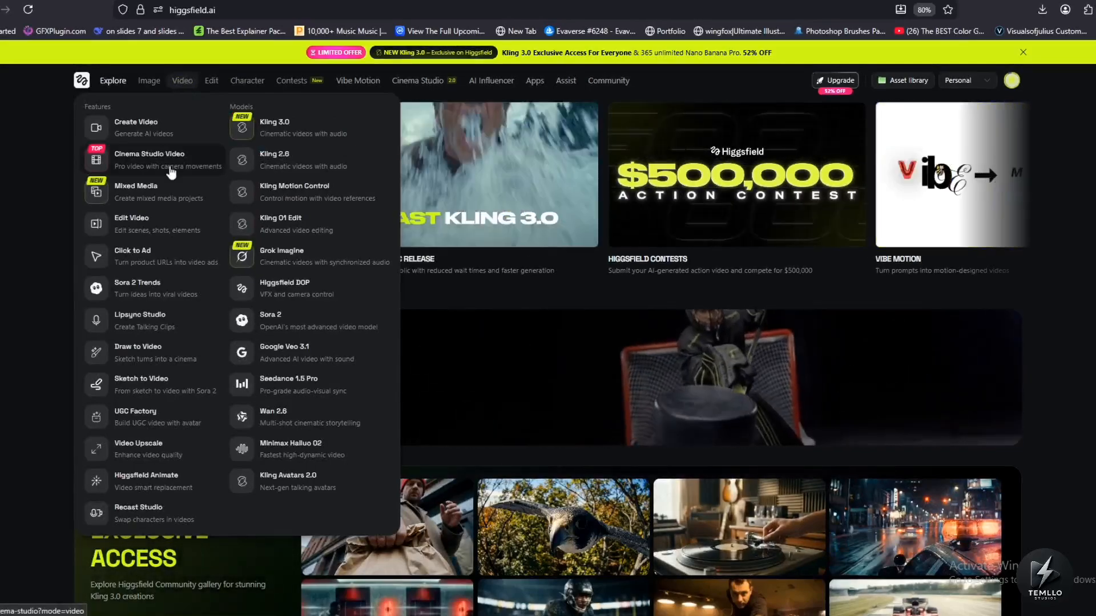
left_click(170, 167)
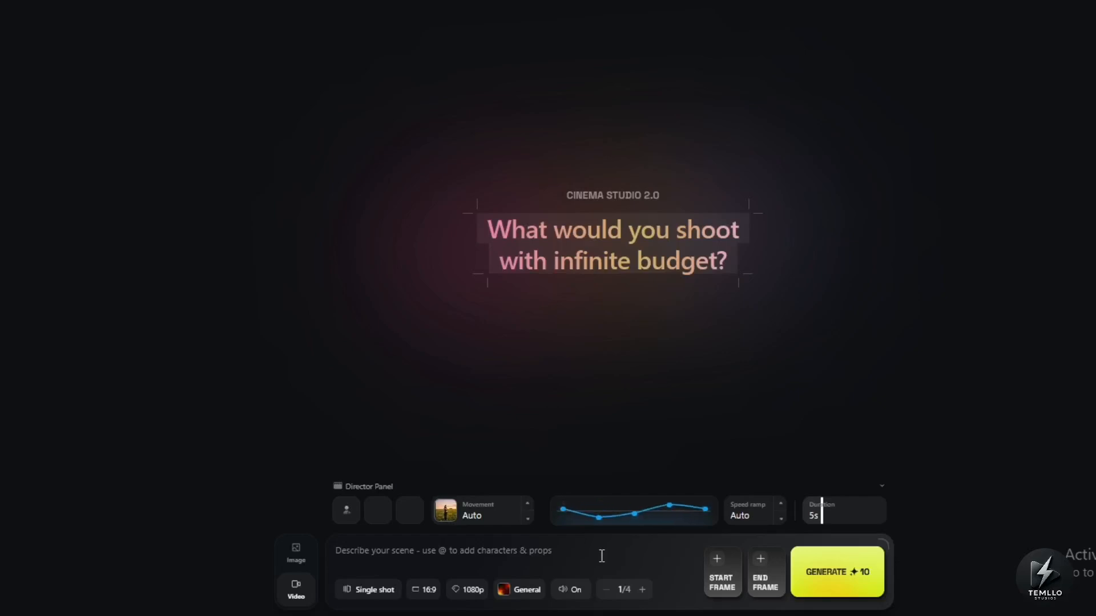
Switch Cinema Studio to image generation and look through the available camera bodies in the camera setup.
left_click(289, 559)
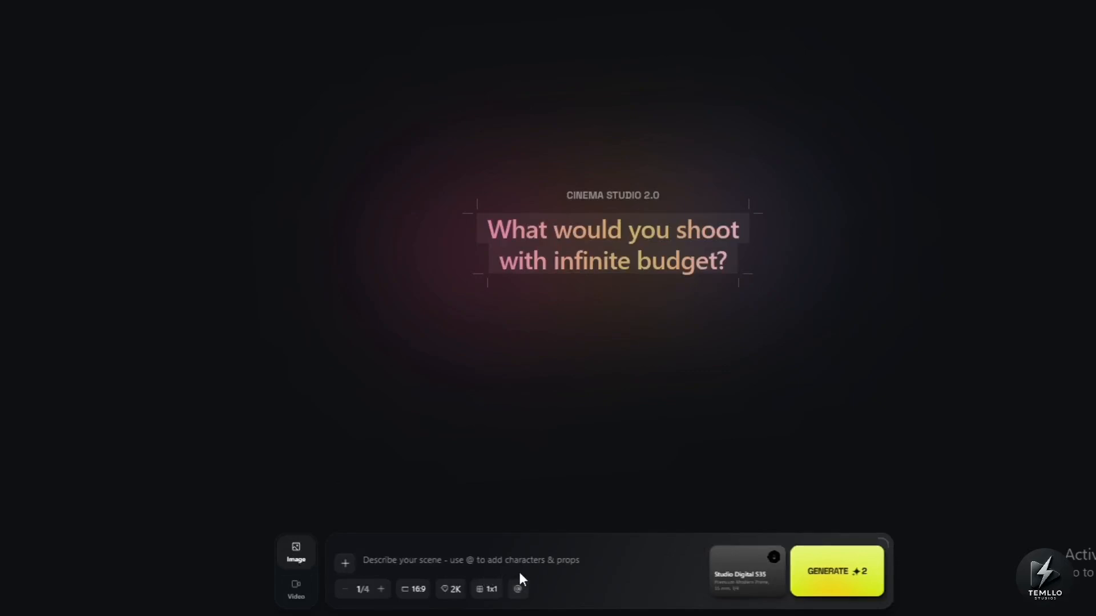
left_click(755, 579)
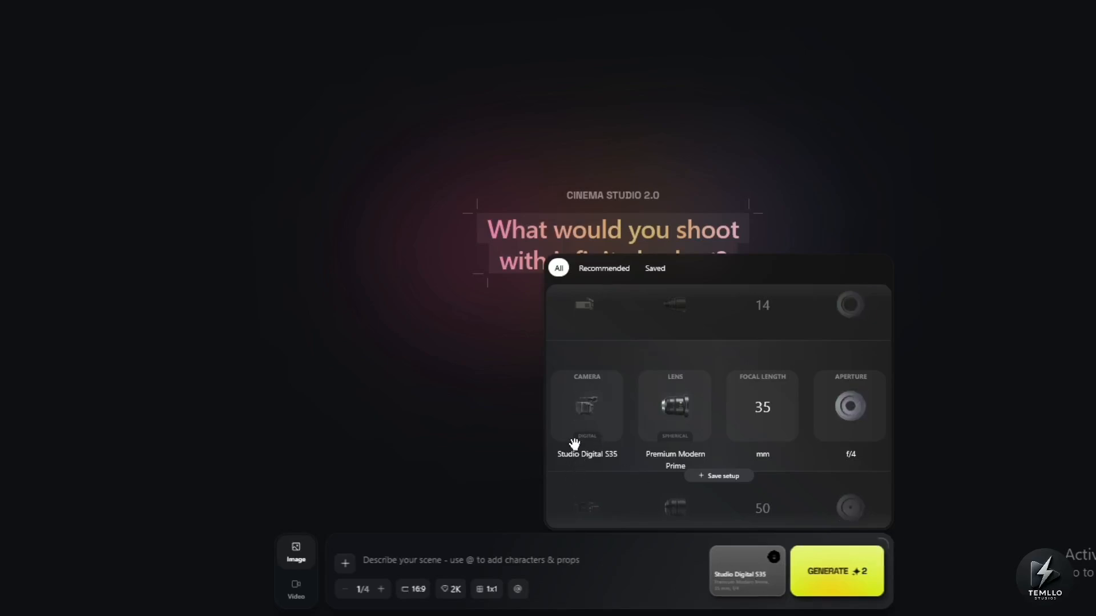
left_click_drag(591, 477, 594, 504)
Write an image prompt for an ultra realistic editorial shot of a young man in a modern kitchen holding a premium energy drink can, morning light.
left_click(439, 565)
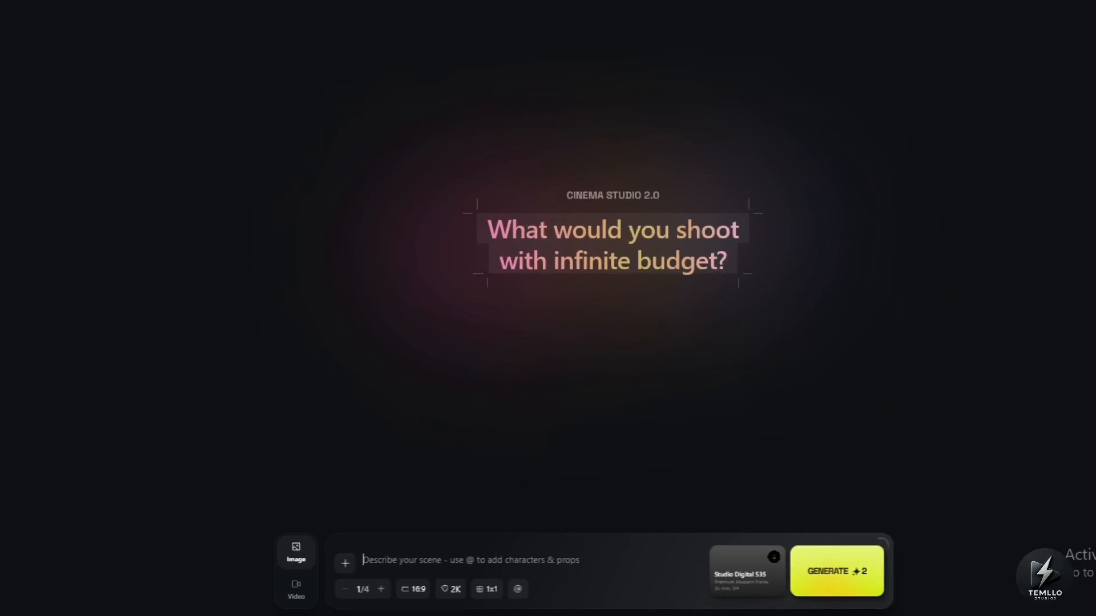
type("An ultra  realistic editorial shot of a young man in a  modern kitchen, holding a premium energy drink can, image attached. morning light, 4k resolution, natural skin texture, soft lighting, commercial advertisement, editorial photography, realistic cinematic color grading.")
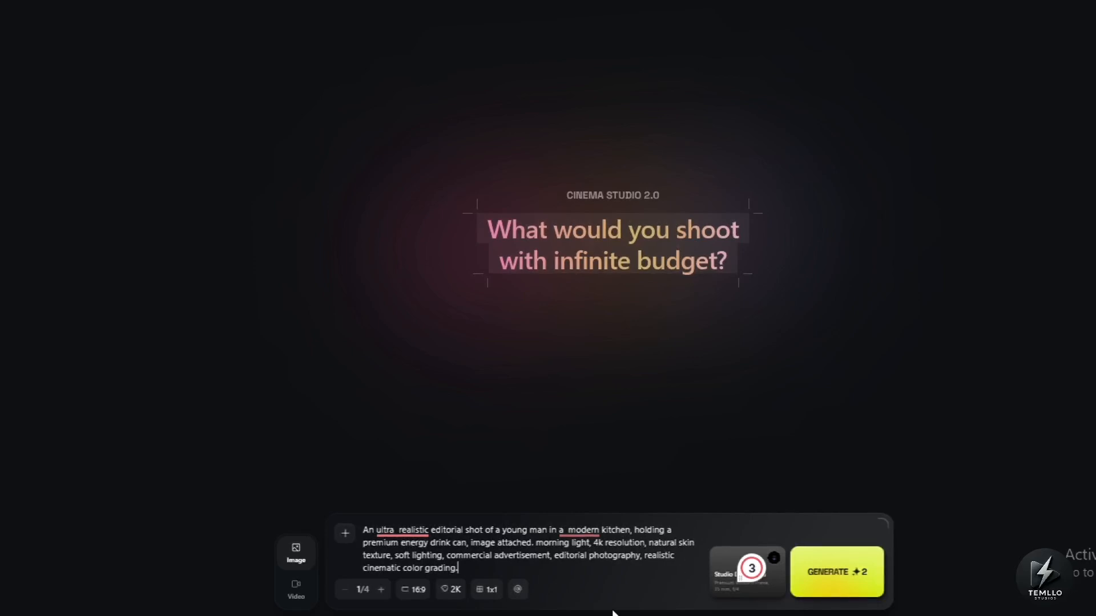
left_click(297, 559)
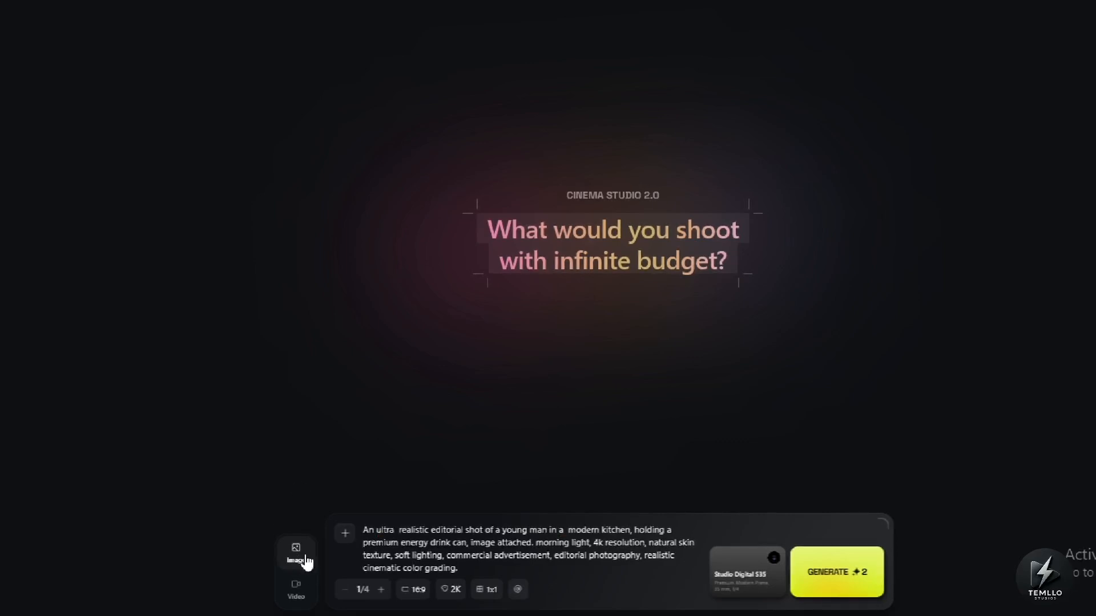
Attach the energy drink can picture from the recent images as reference and generate the image.
left_click(345, 533)
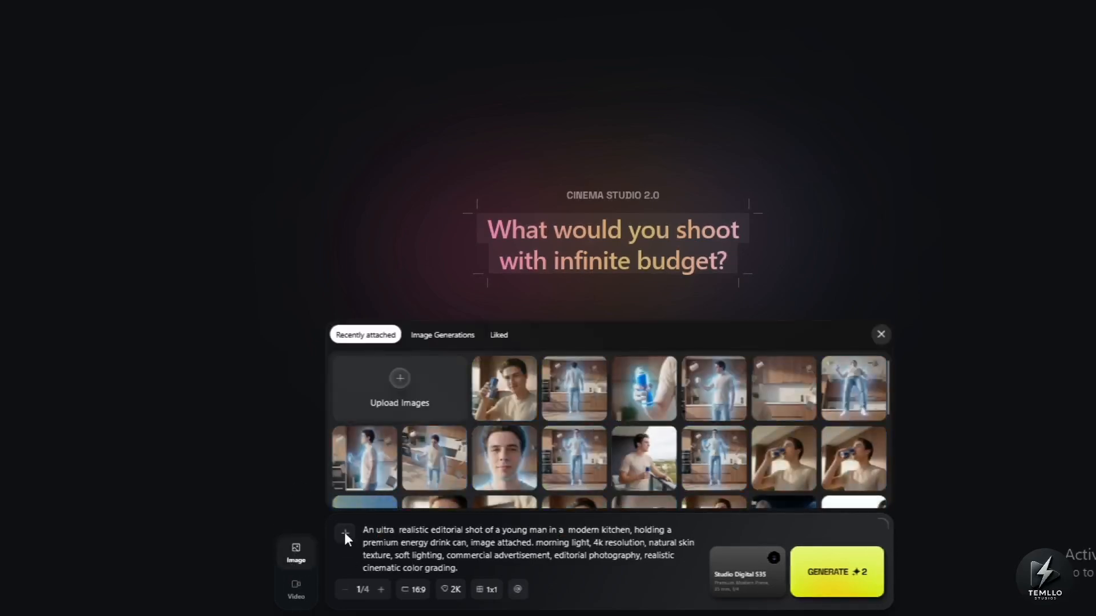
scroll(473, 429, "up", 1)
left_click(660, 455)
left_click(526, 510)
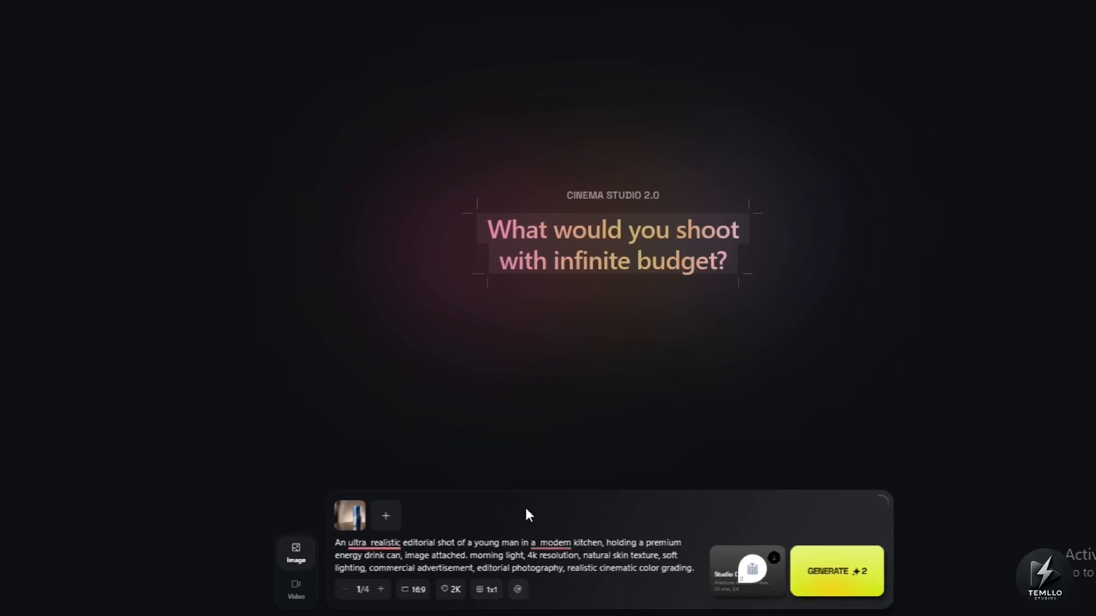
left_click(846, 588)
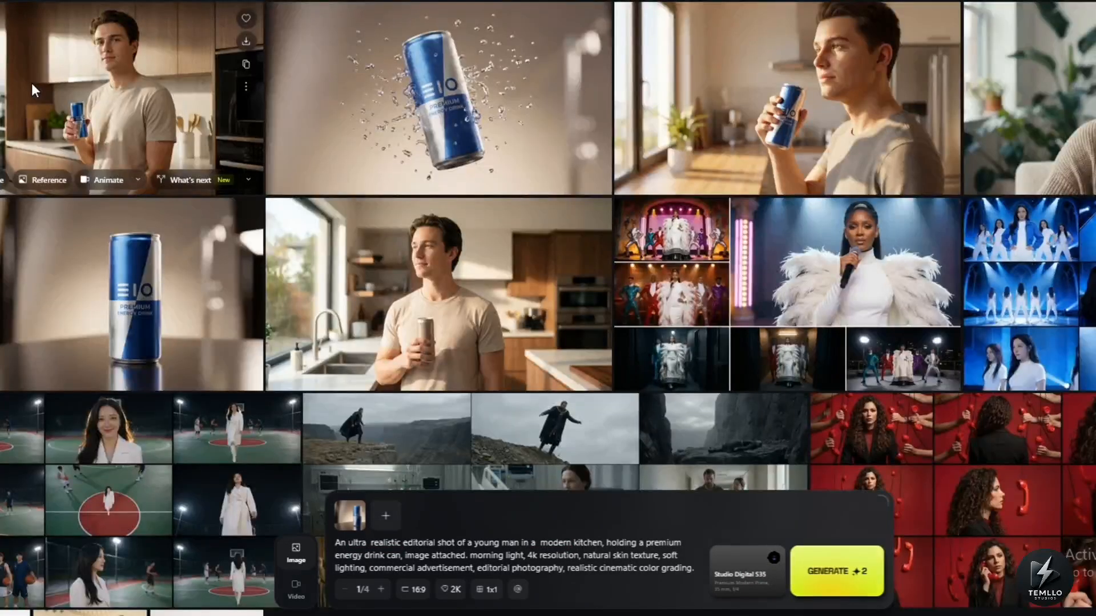
Inspect the generated kitchen portrait at full size, check which tools it can be opened in, and return to the gallery.
left_click(32, 83)
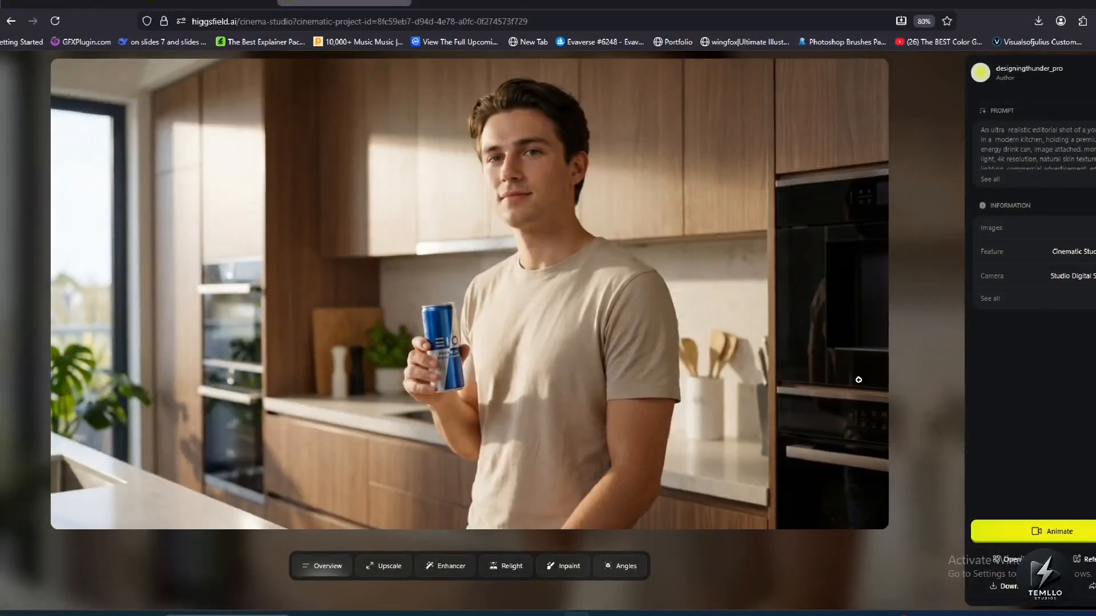
left_click(684, 194)
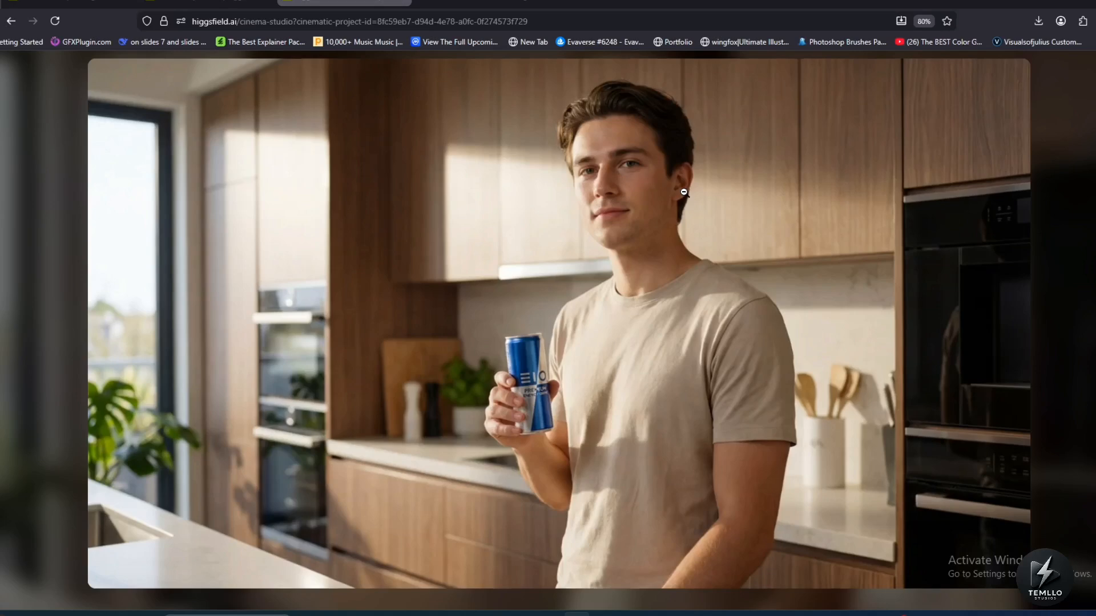
left_click(693, 192)
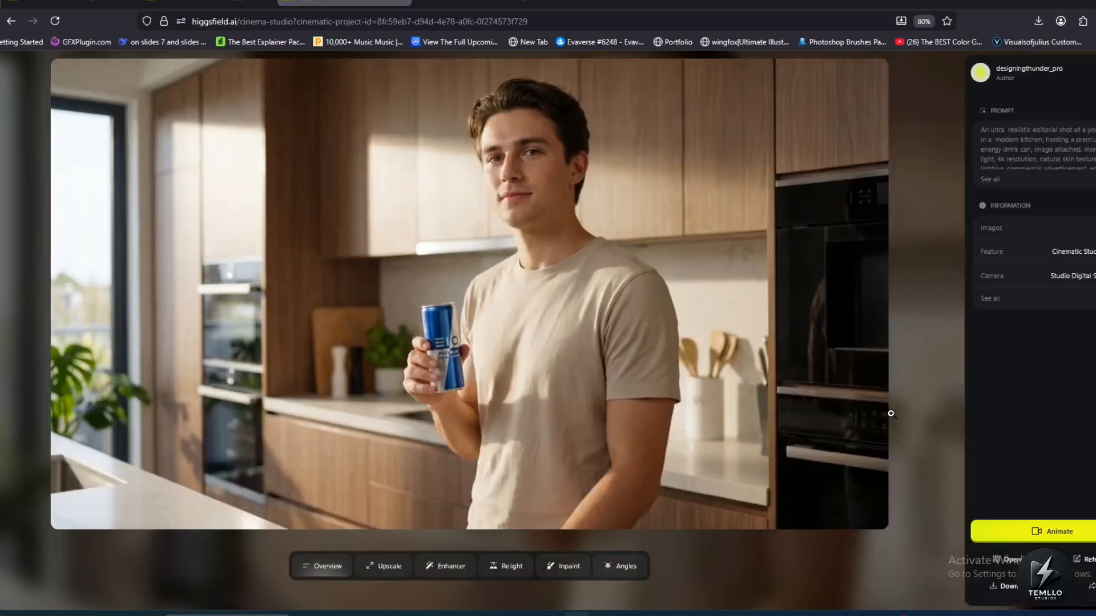
left_click(1010, 561)
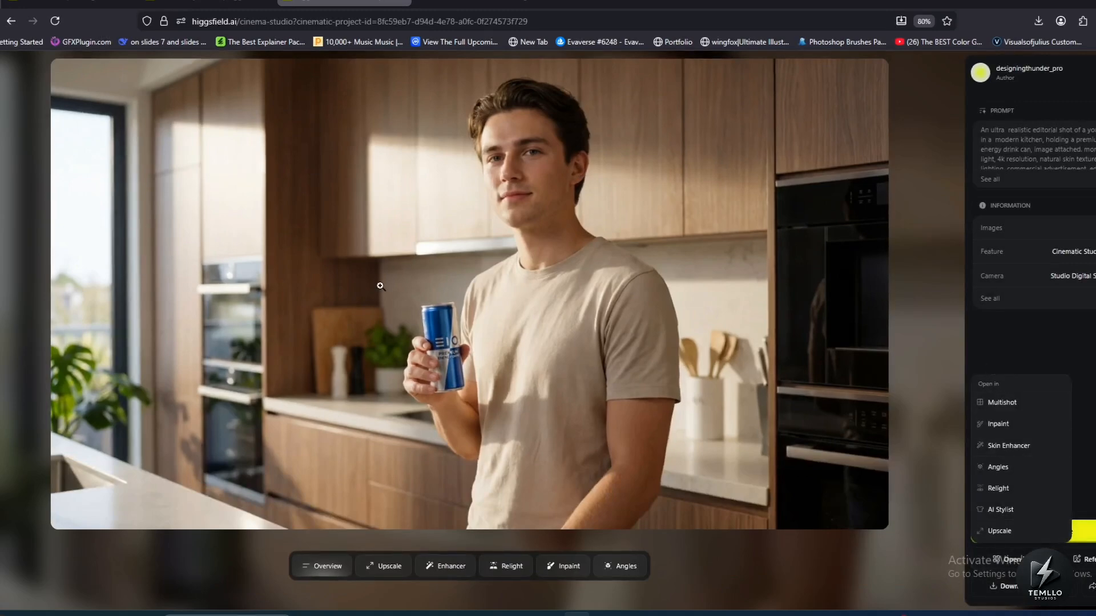
left_click(45, 580)
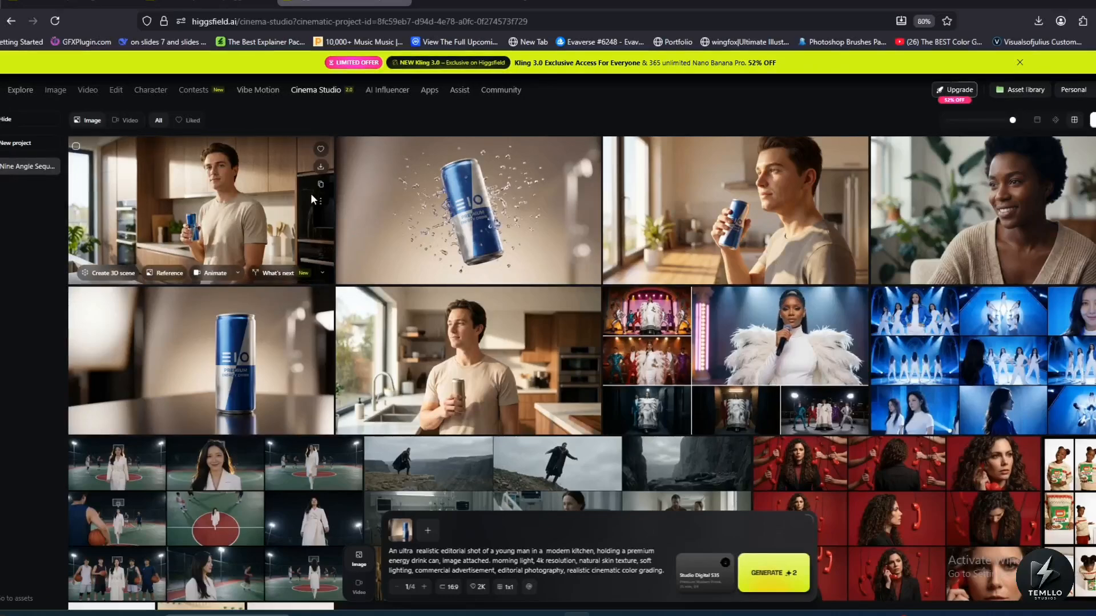
Generate a Multishot set from the new kitchen portrait.
left_click(320, 273)
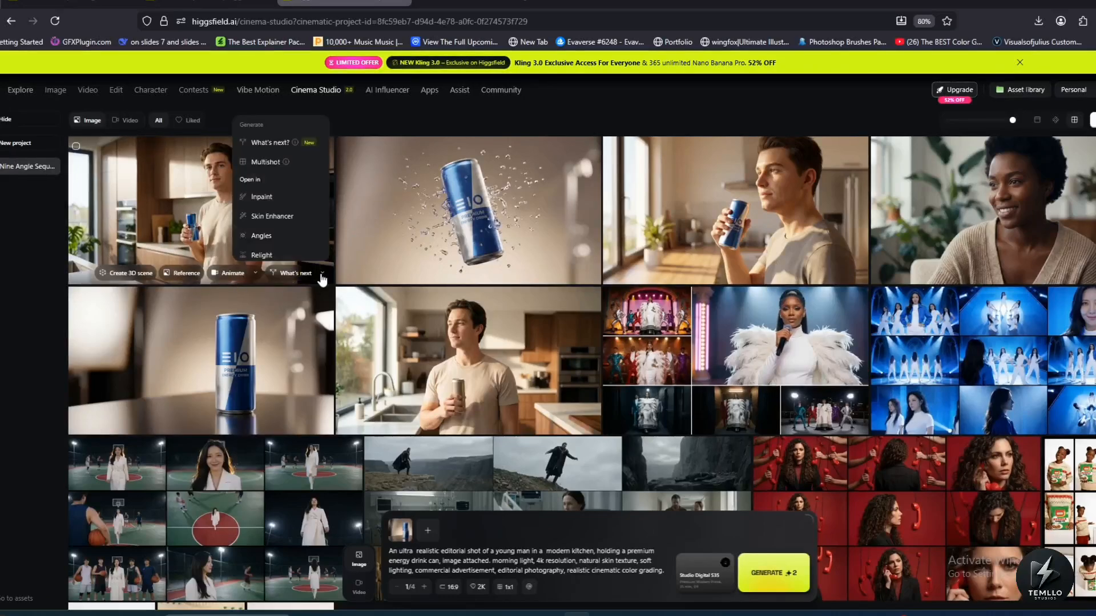
mouse_move(282, 165)
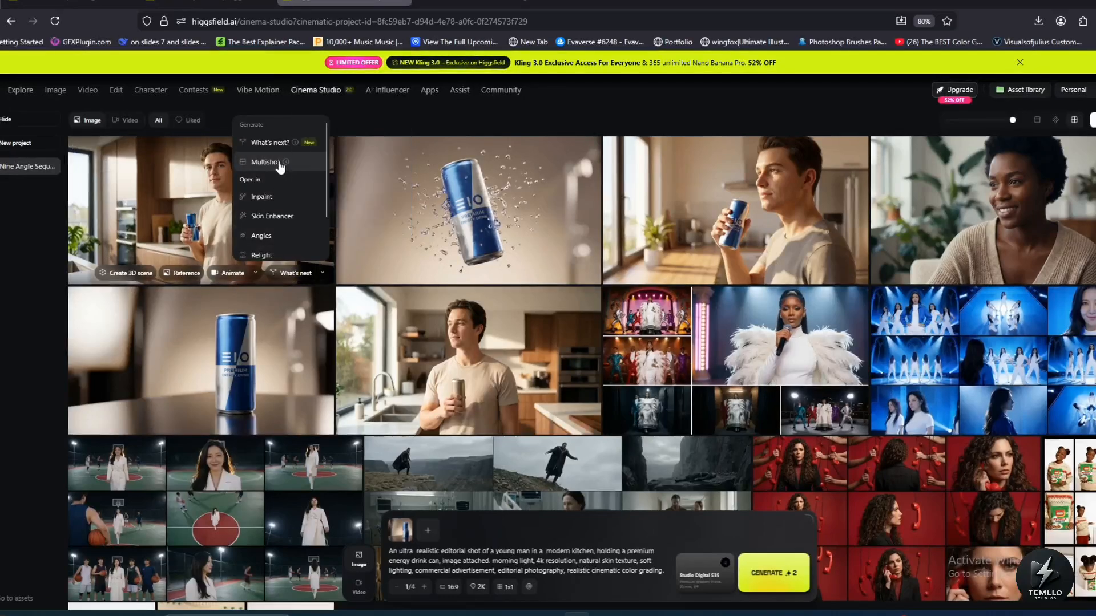
left_click(276, 162)
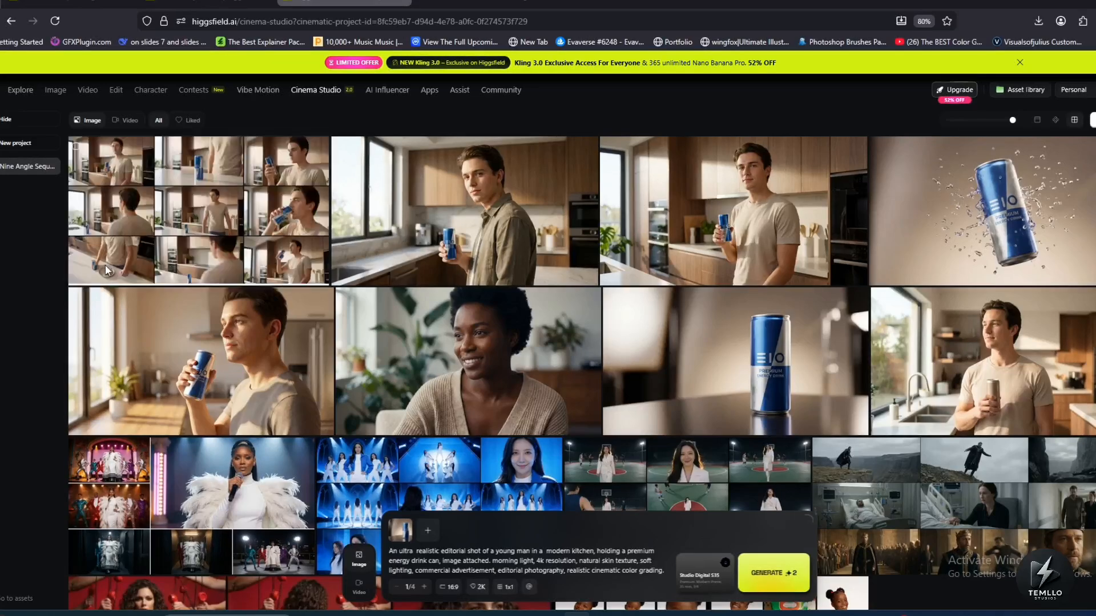
Review all the shots in the generated Multishot grid and close it.
left_click(127, 184)
scroll(384, 221, "down", 10)
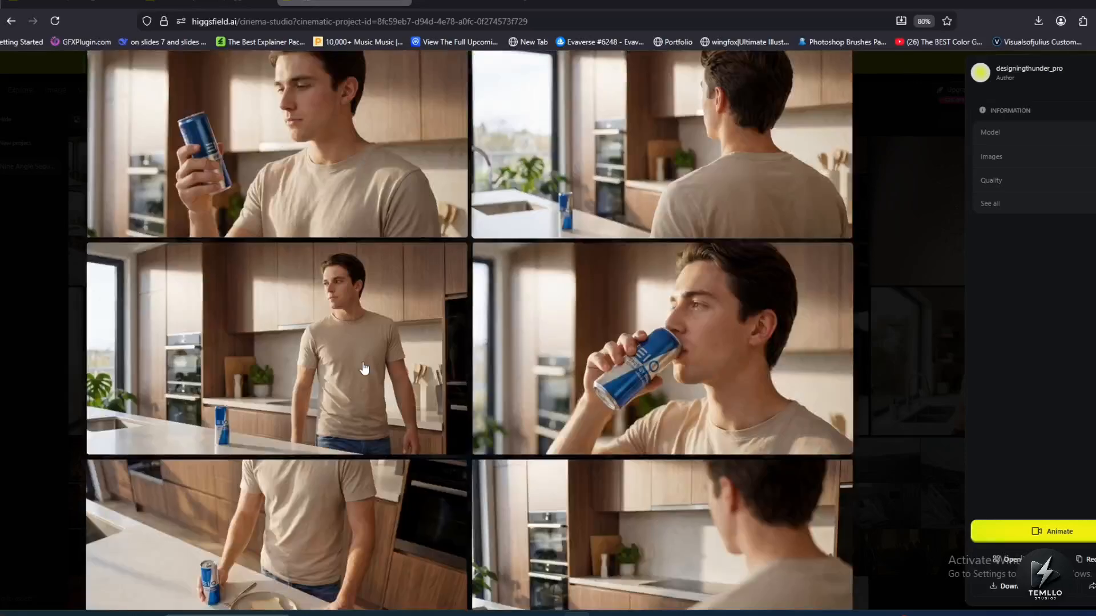
scroll(769, 486, "up", 10)
scroll(628, 182, "down", 5)
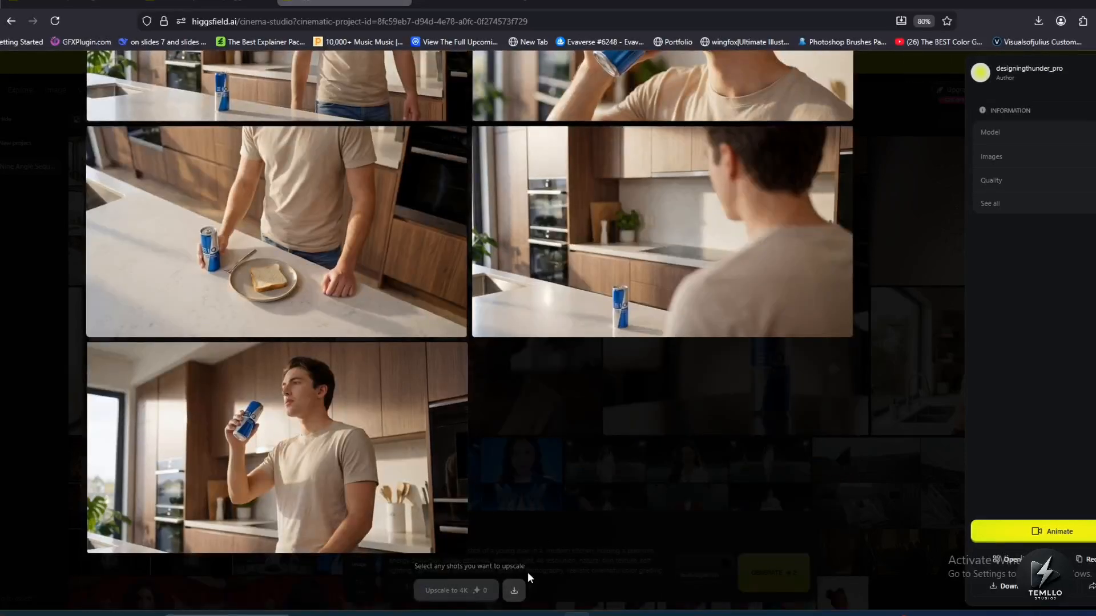
scroll(535, 547, "up", 5)
left_click(98, 69)
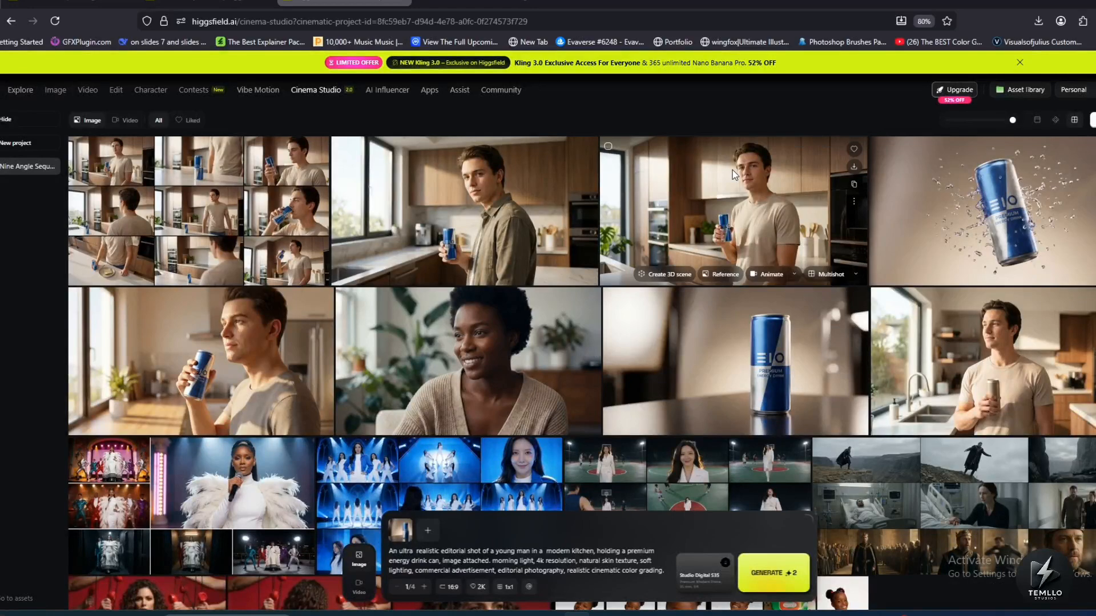
Create a 3D scene from the kitchen portrait and reframe the man with the can inside it.
left_click(669, 276)
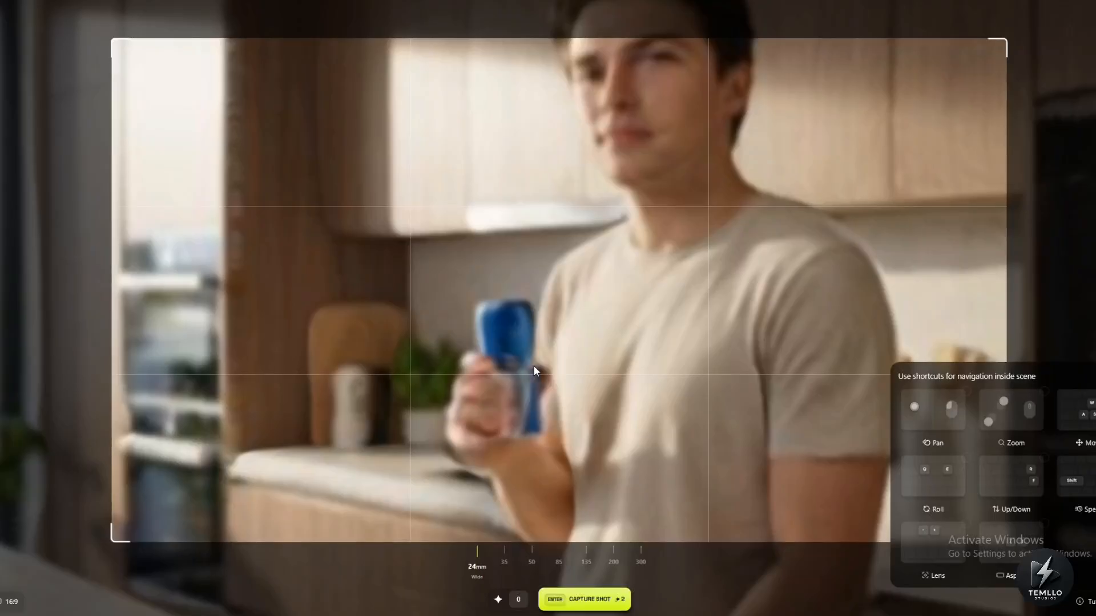
scroll(519, 367, "up", 5)
scroll(503, 399, "down", 5)
left_click_drag(484, 413, 528, 491)
left_click_drag(403, 334, 306, 261)
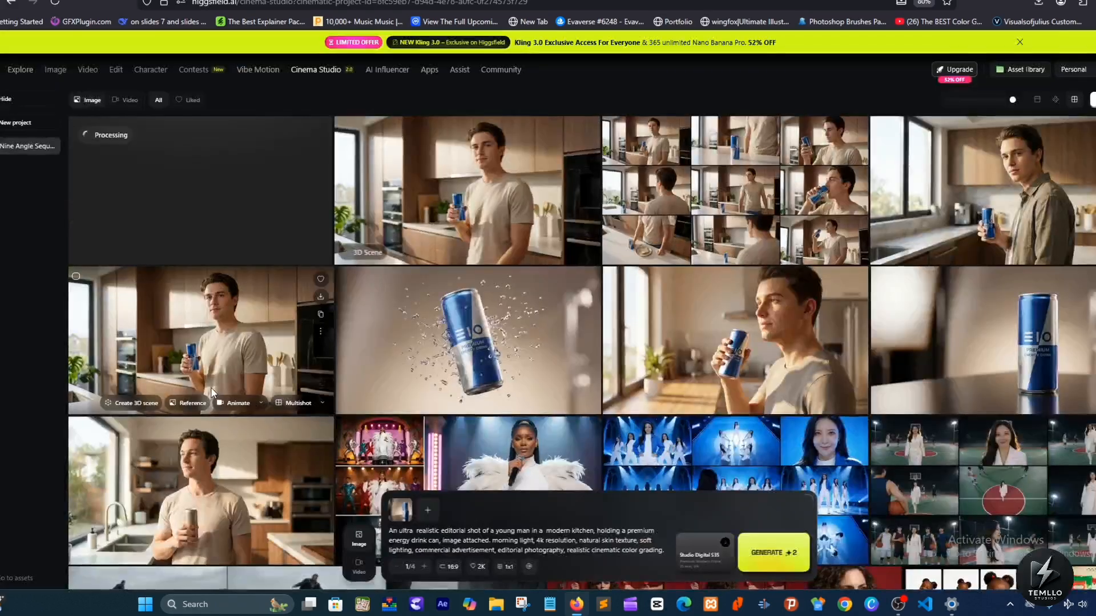
Generate What's next? story continuations from the original kitchen portrait.
left_click(323, 403)
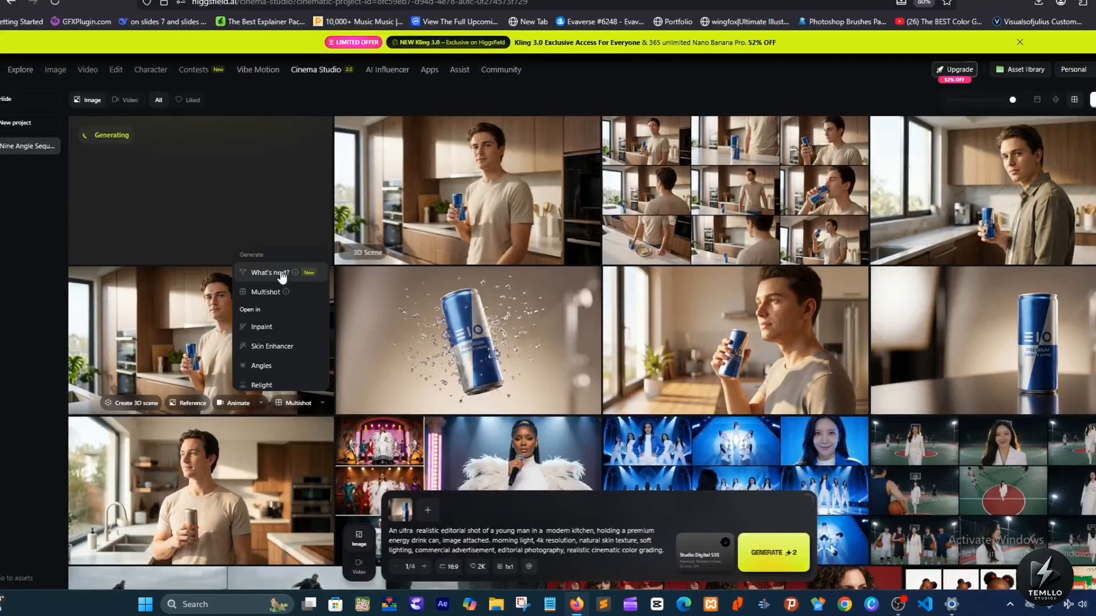
left_click(322, 403)
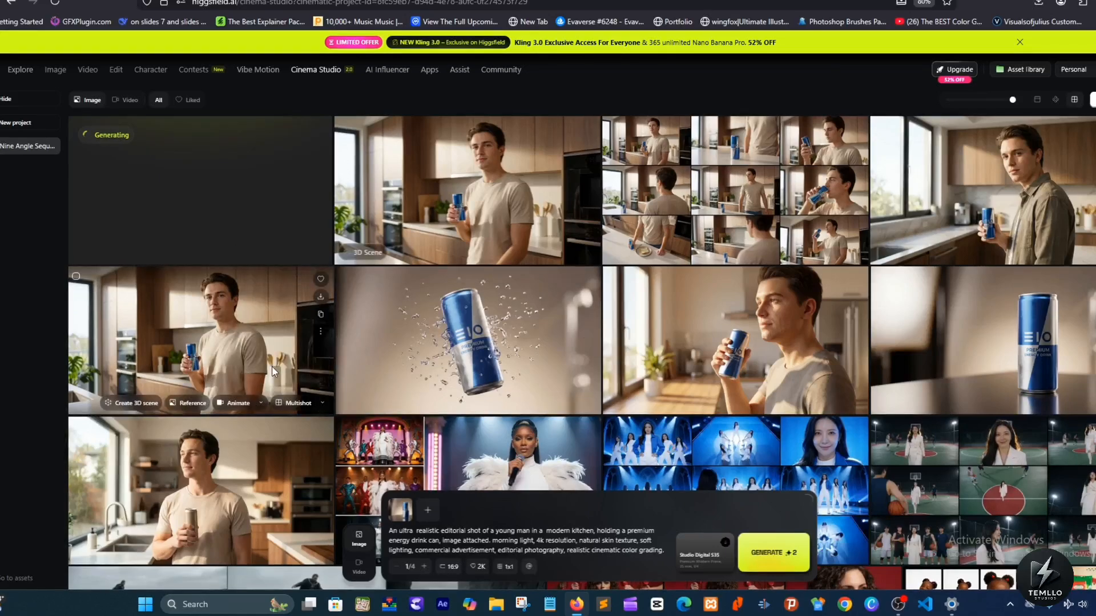
left_click(322, 403)
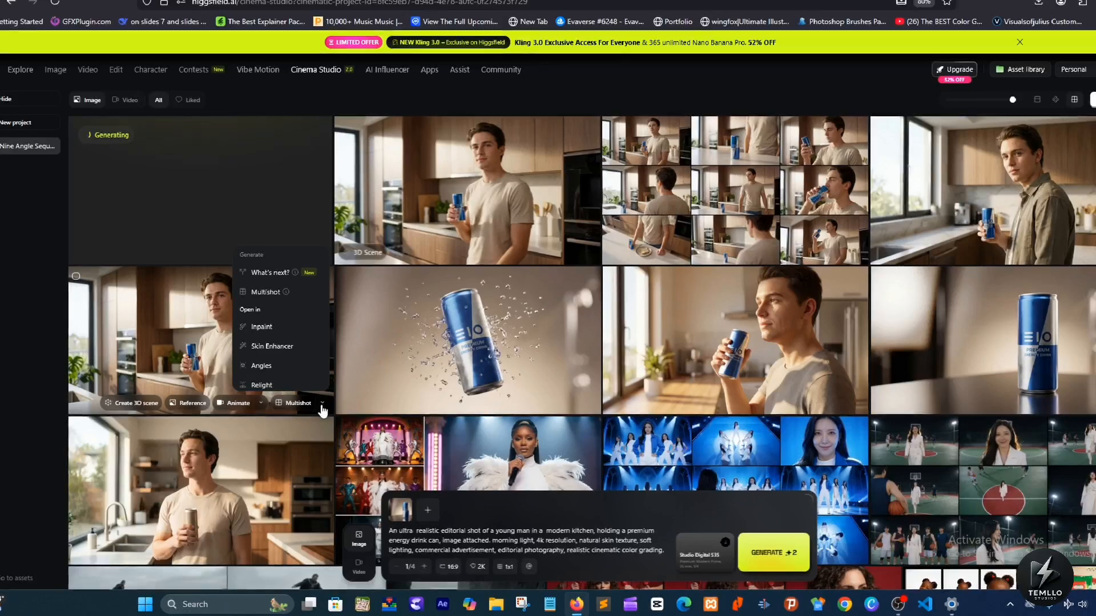
left_click(273, 272)
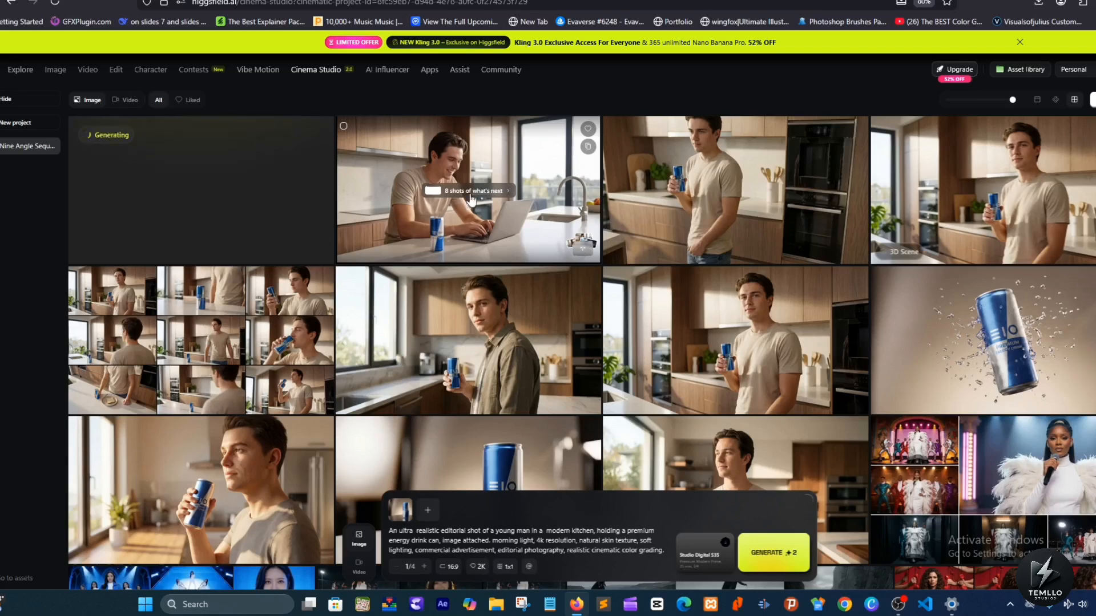
Open the What's next result and review its follow-up shots of the man with the energy drink.
left_click(468, 197)
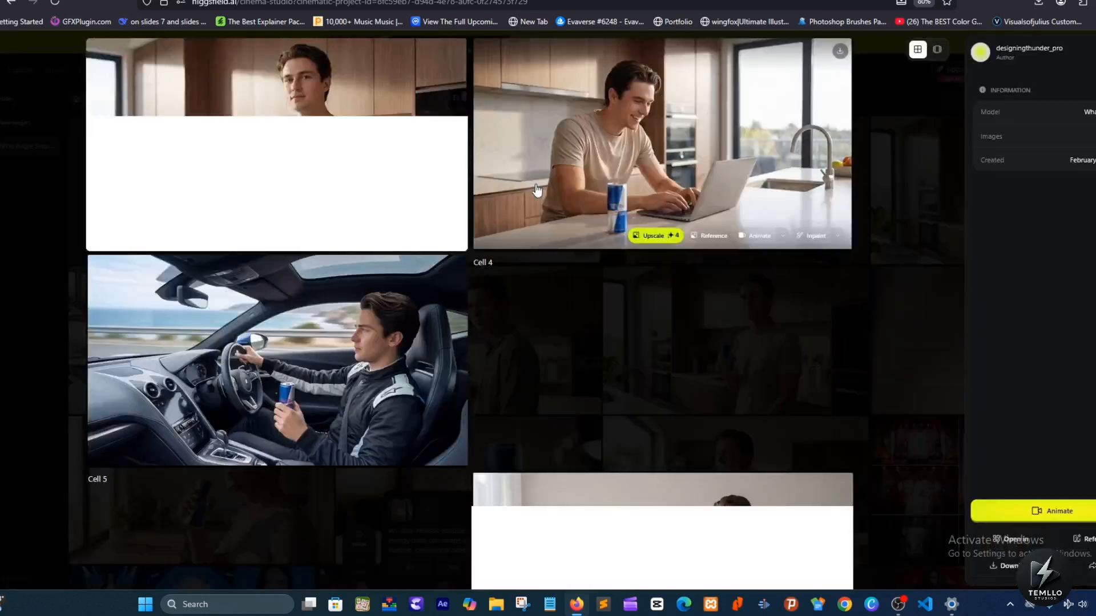
scroll(638, 361, "down", 5)
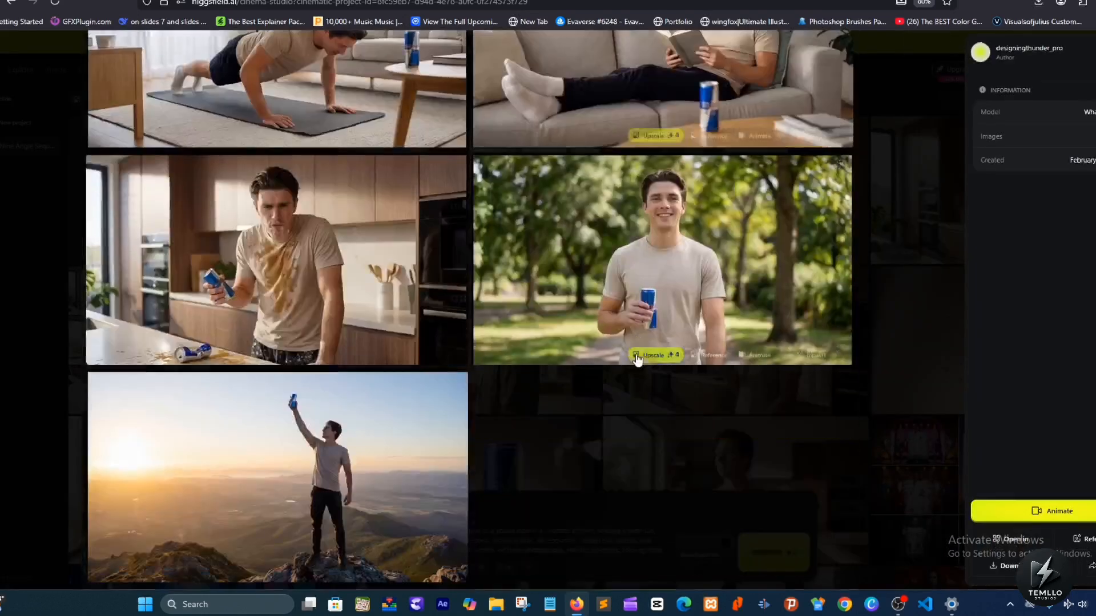
scroll(638, 361, "up", 8)
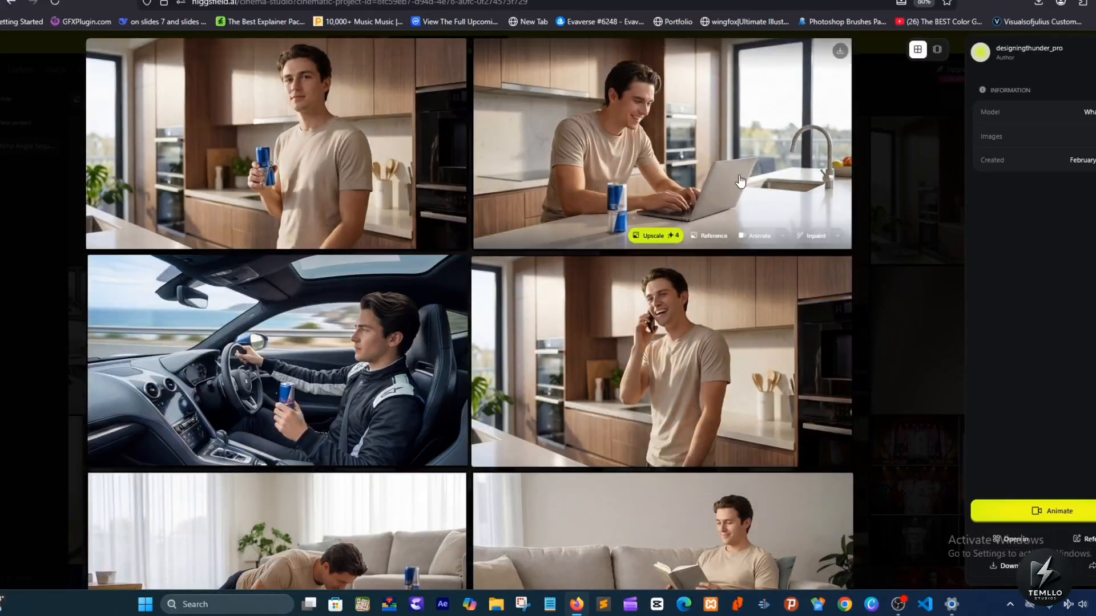
scroll(740, 182, "down", 2)
scroll(618, 252, "down", 4)
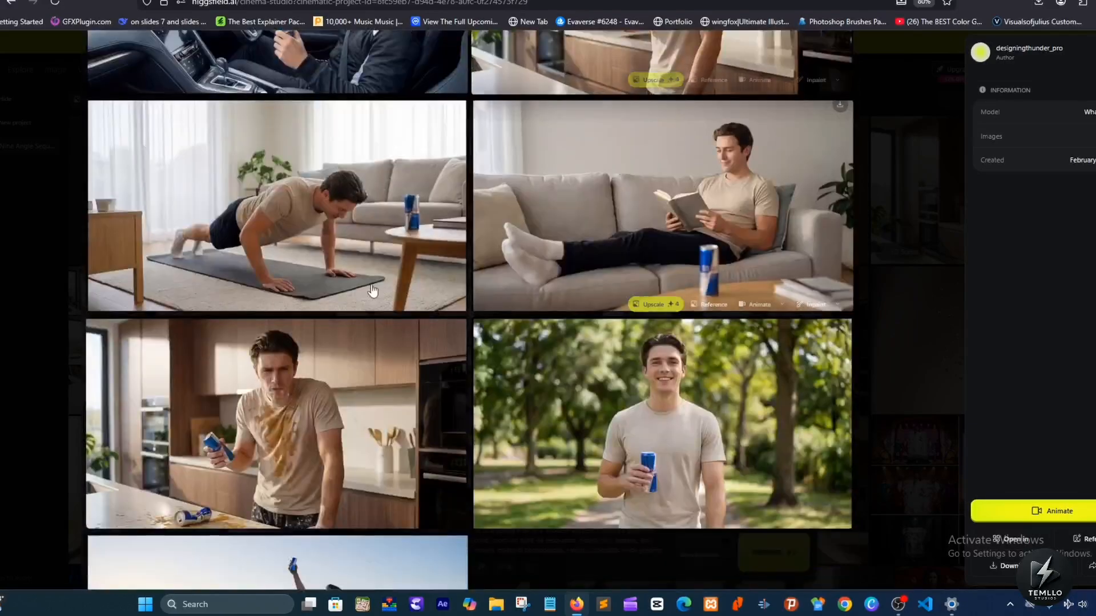
Compare the What's next lifestyle shots, from the car and push-up scenes to the mountaintop, and close the result.
scroll(659, 244, "down", 2)
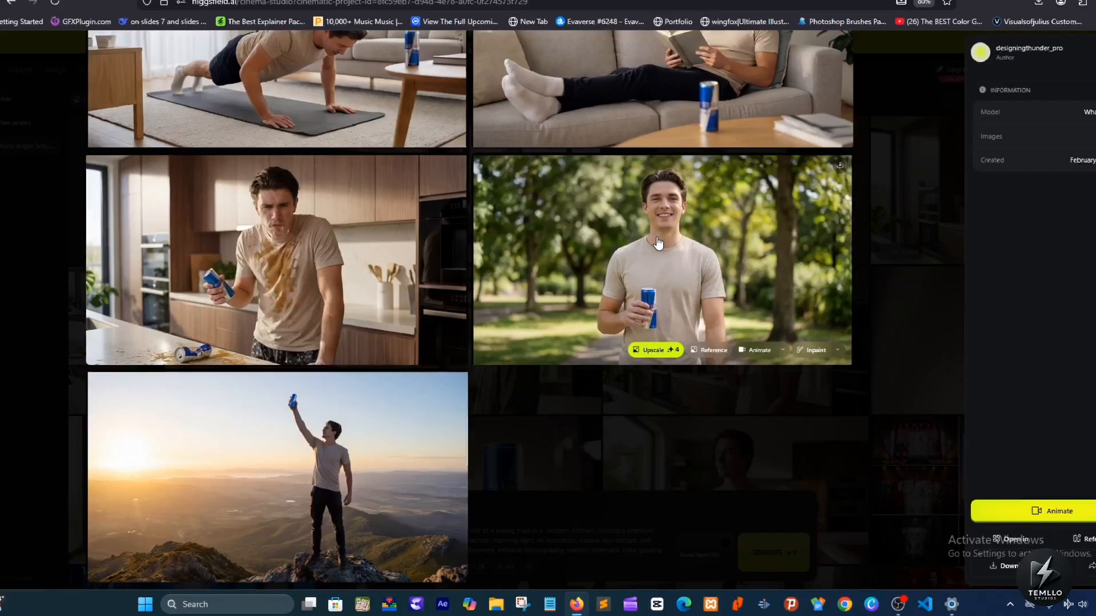
scroll(240, 413, "up", 8)
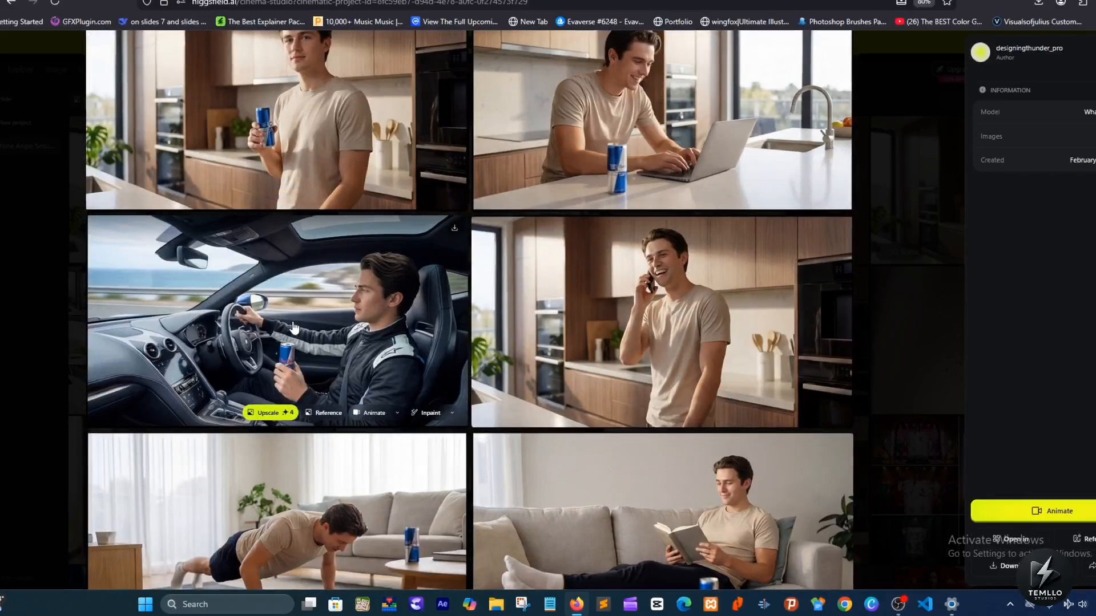
scroll(319, 330, "down", 4)
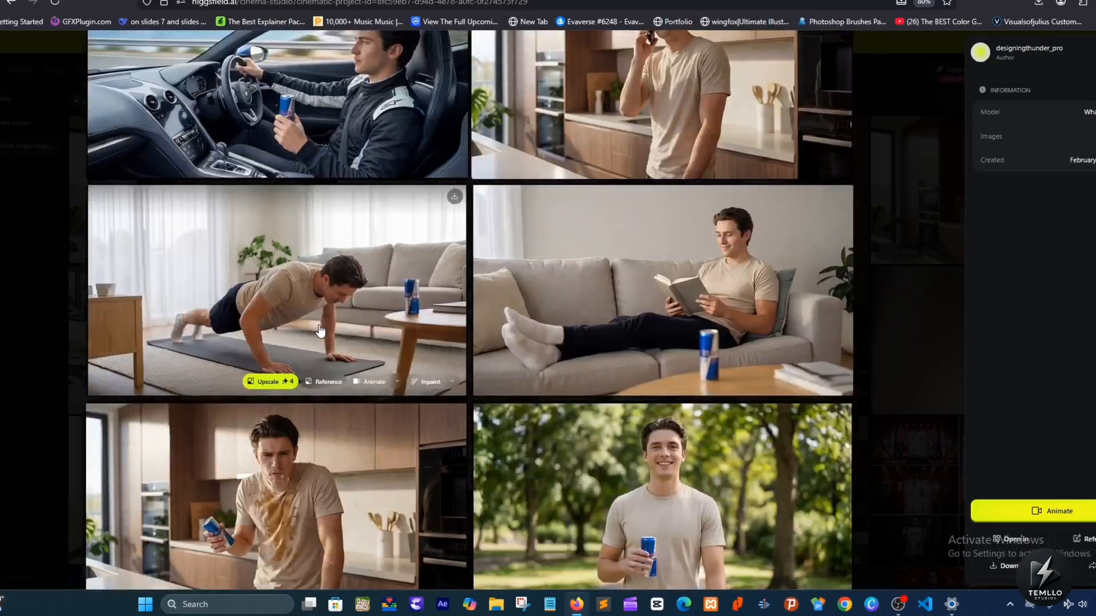
scroll(320, 331, "down", 4)
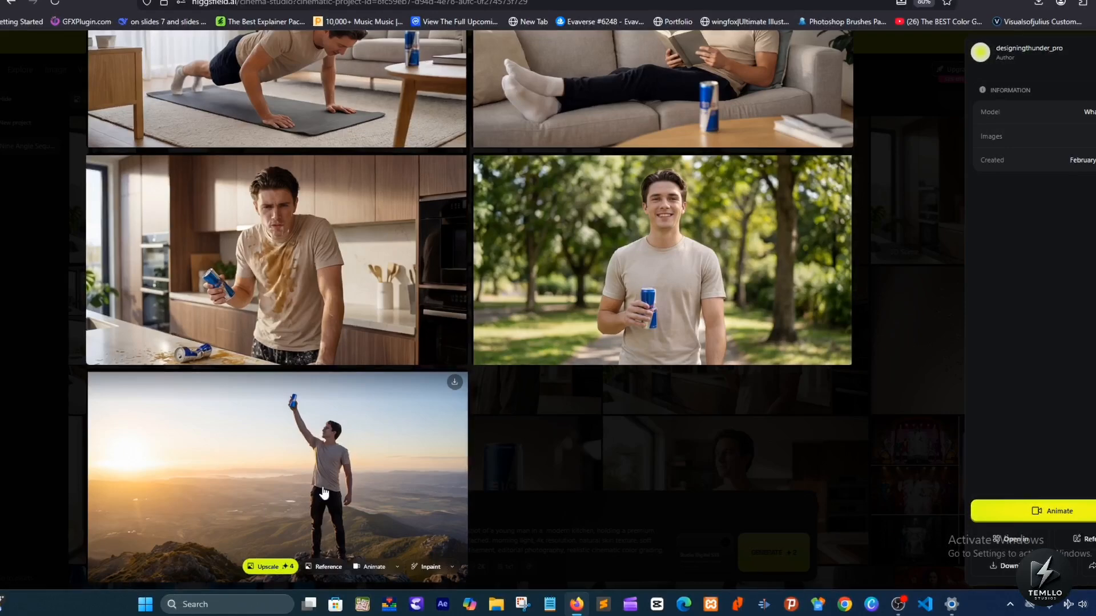
scroll(323, 492, "up", 8)
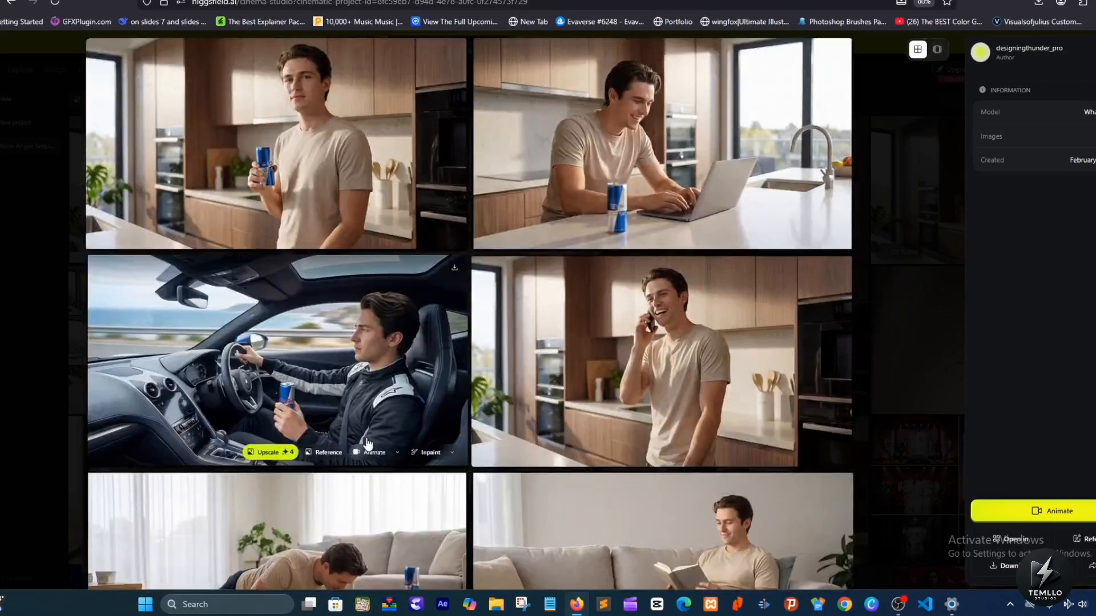
left_click(26, 292)
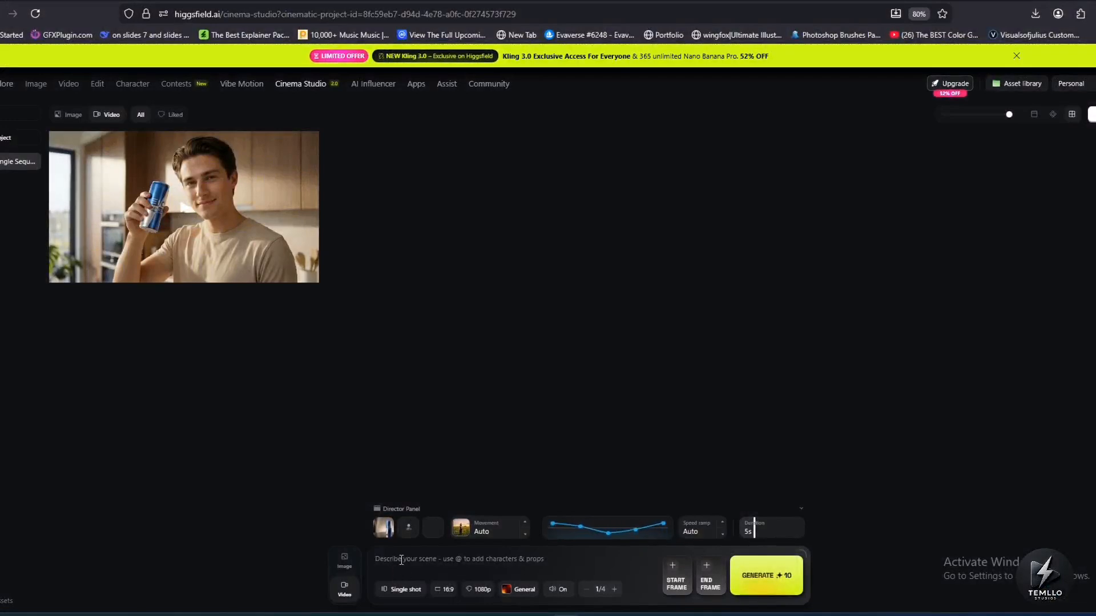
Switch the video to Multi-shot Auto and enter a prompt of the man sipping amid electric energy, 360 orbit, ending on the can in an icy cooler.
left_click(414, 593)
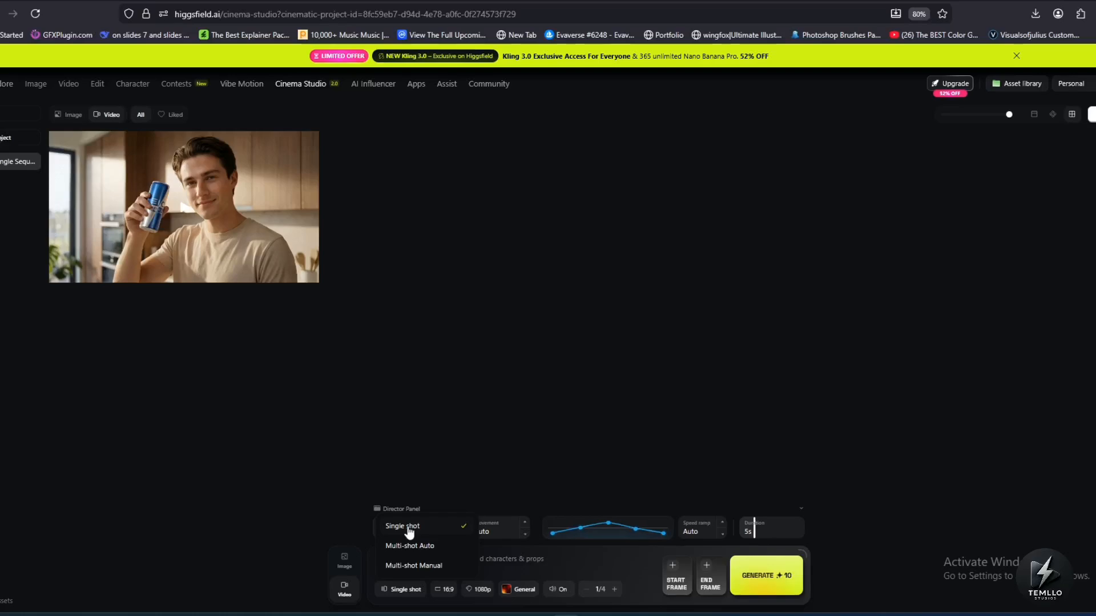
left_click(411, 547)
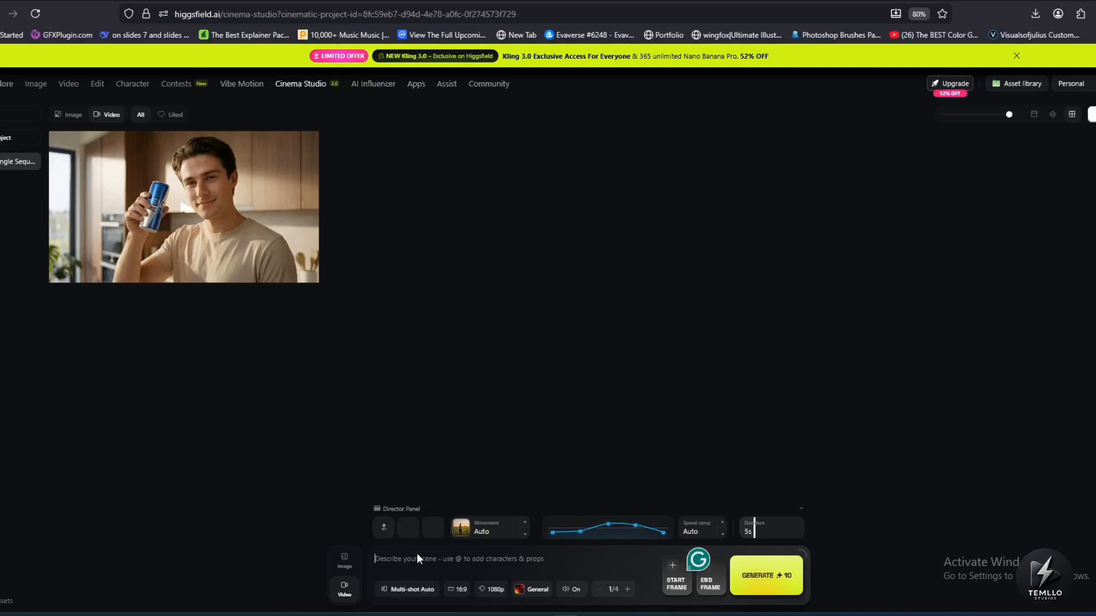
type("the man looks at the camera and takes a refreshing sip, condensation on the can, natural movement. Electric energy all around him as he takes the drink....360 orbit around him, ends with a product shot of the can drink in a cold cooler with ice")
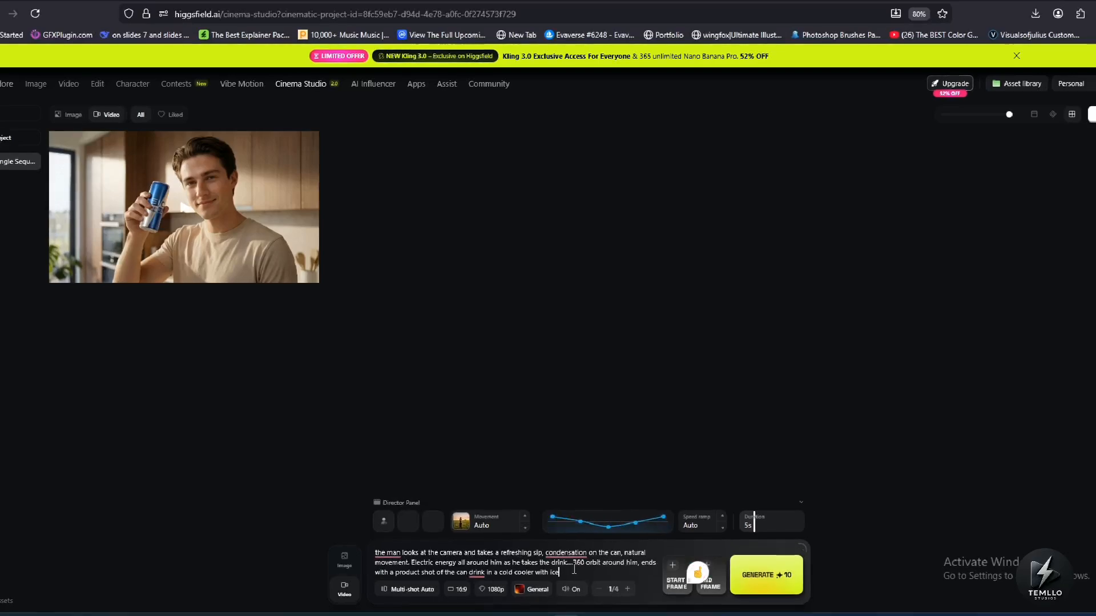
Extend the prompt's 360 orbit phrase with "as he takes the drink and transforms with electric energy.".
left_click(637, 564)
type("as he takes the drink,")
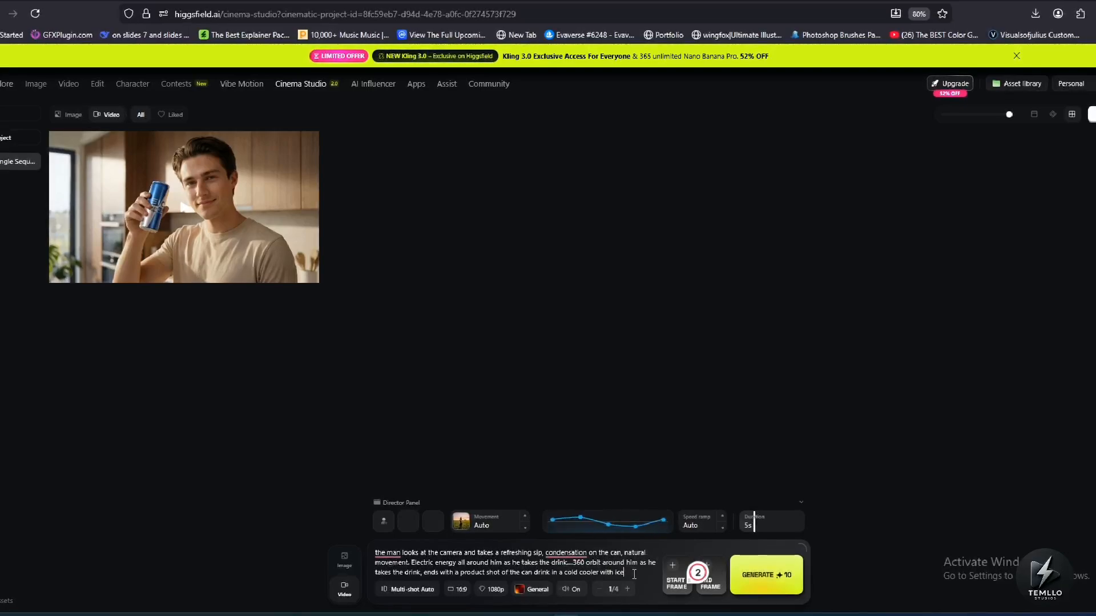
left_click(421, 573)
type("with")
key("BackSpace")
key("BackSpace")
key("BackSpace")
key("BackSpace")
type("and transforms with")
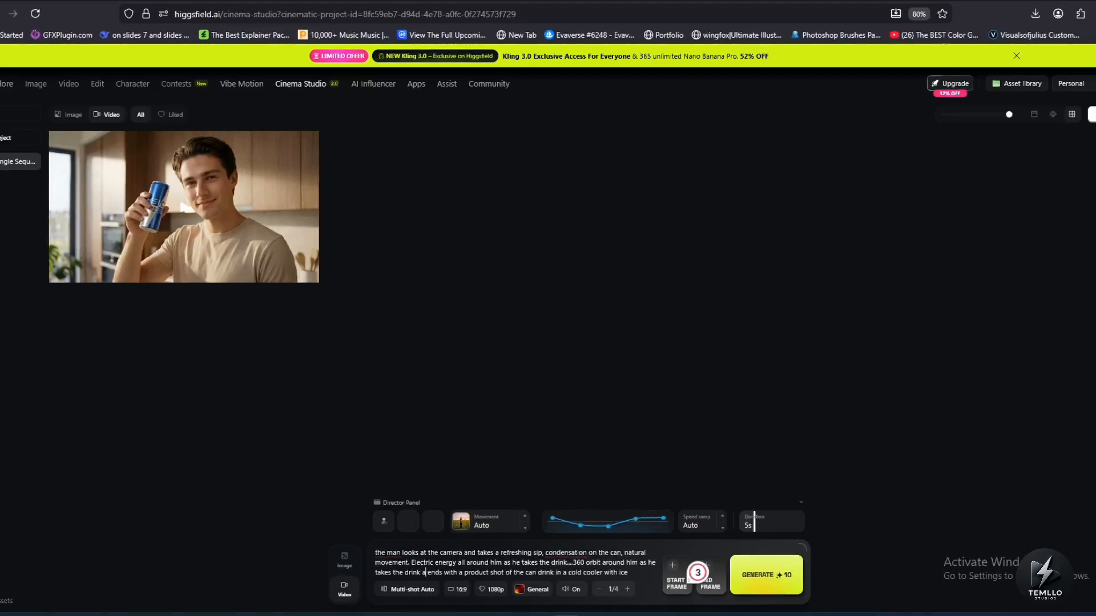
type("h electric energy.")
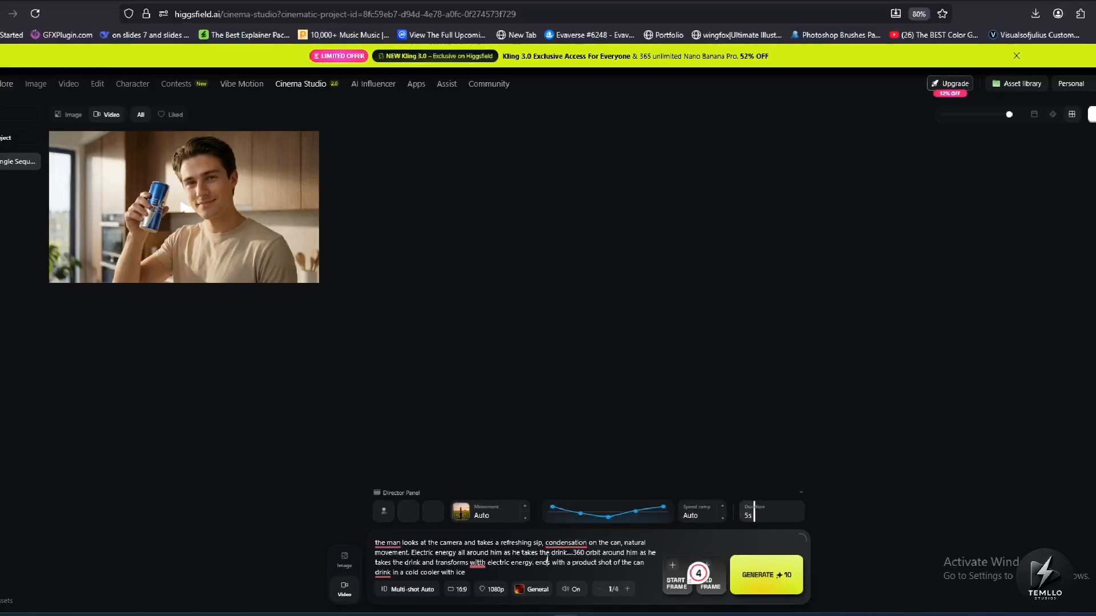
Add the saved Energydrink reference element to the video prompt.
left_click(384, 512)
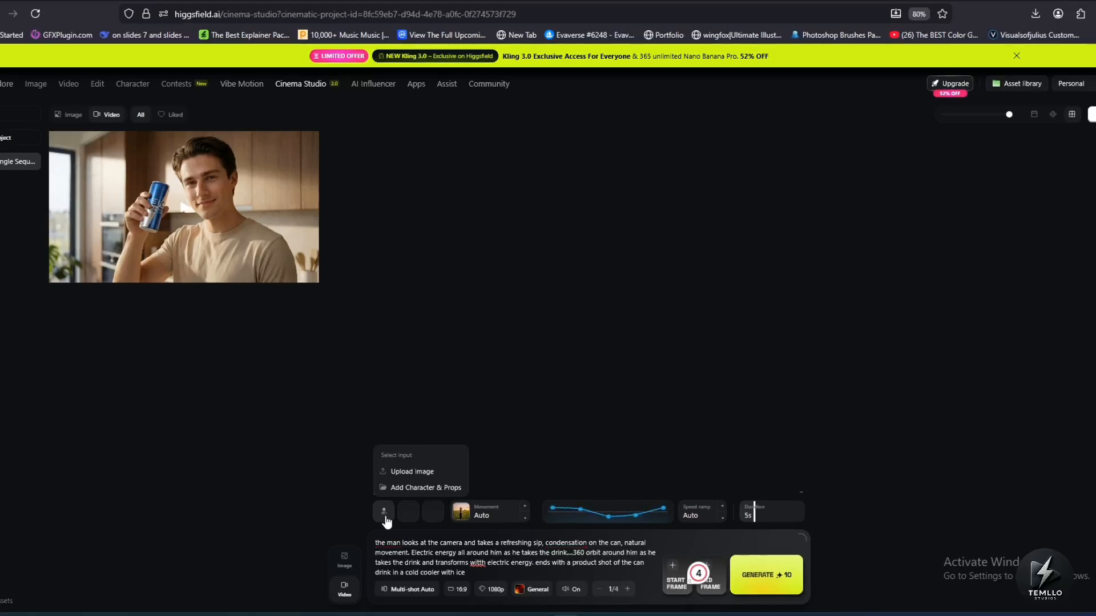
left_click(405, 489)
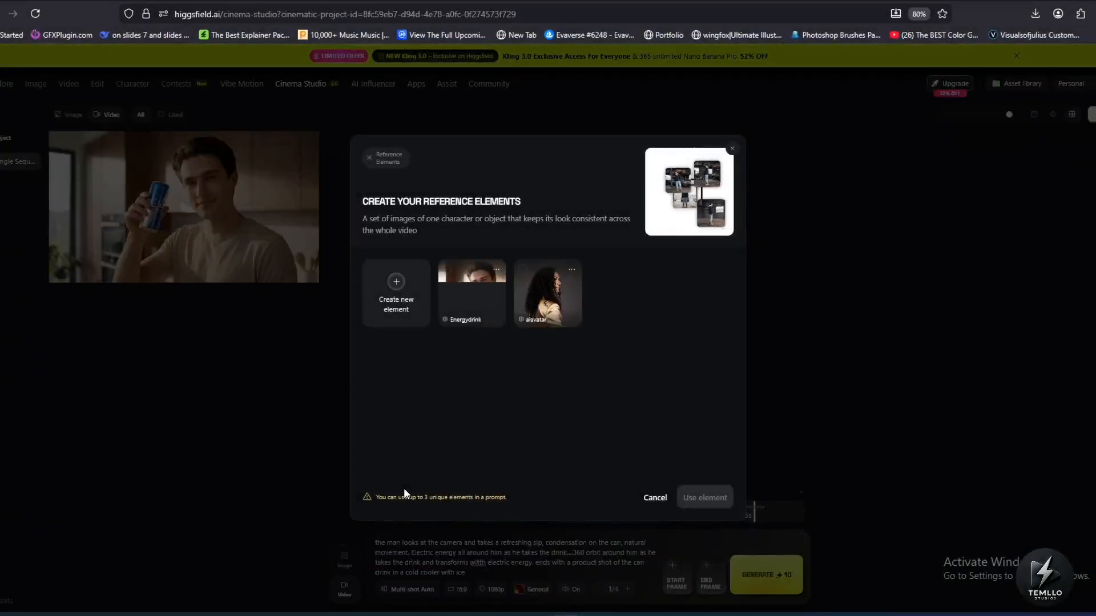
left_click(397, 292)
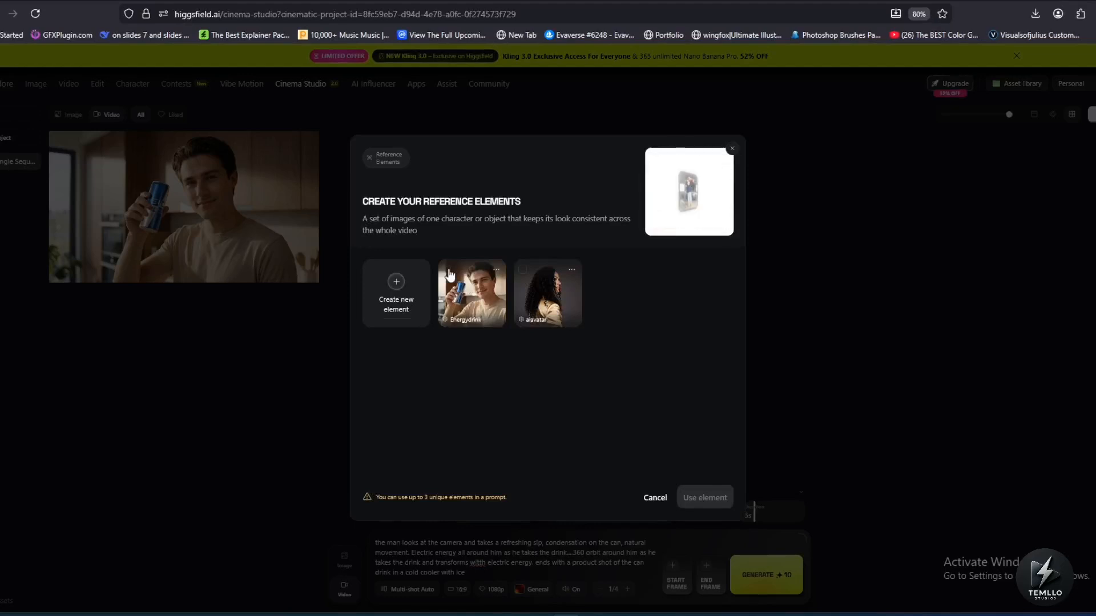
left_click(449, 274)
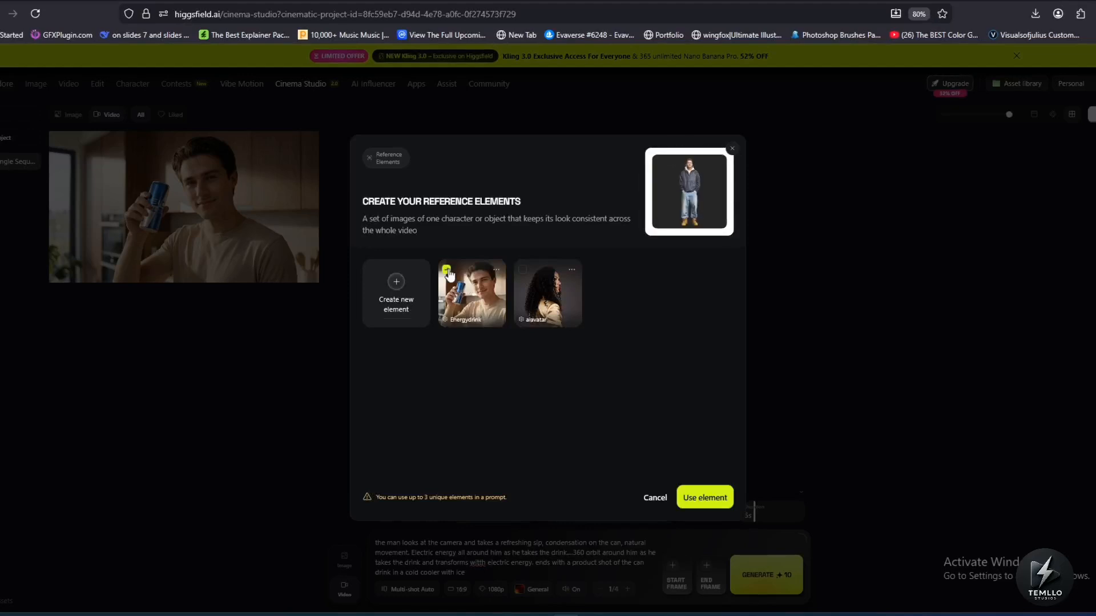
left_click(708, 504)
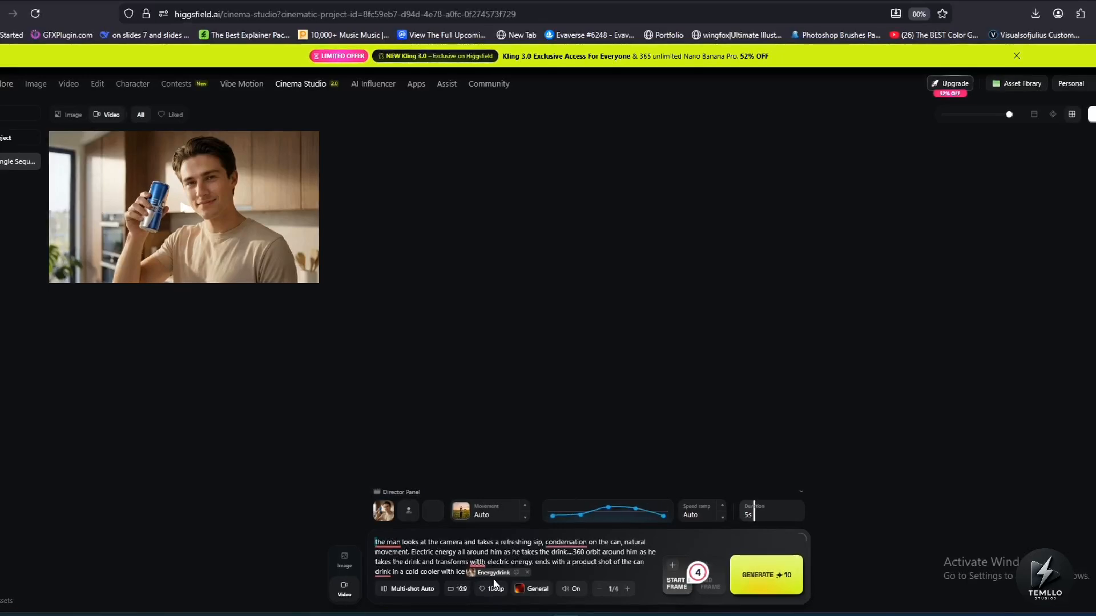
Check the aspect ratio and quality options, keeping 16:9 and 1080p, and set the video genre to Action.
left_click(455, 591)
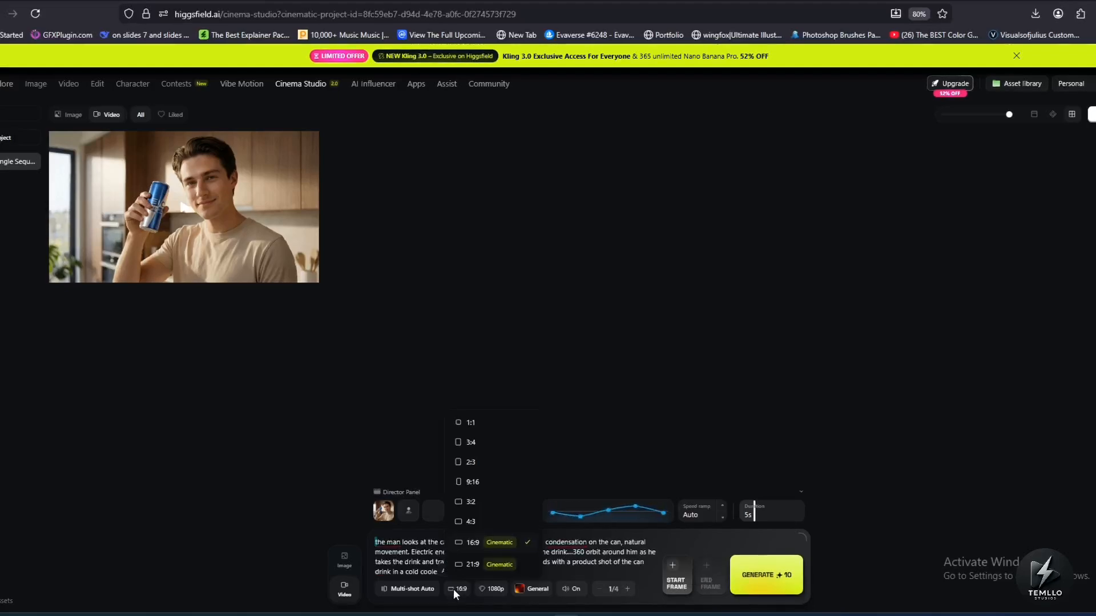
left_click(494, 589)
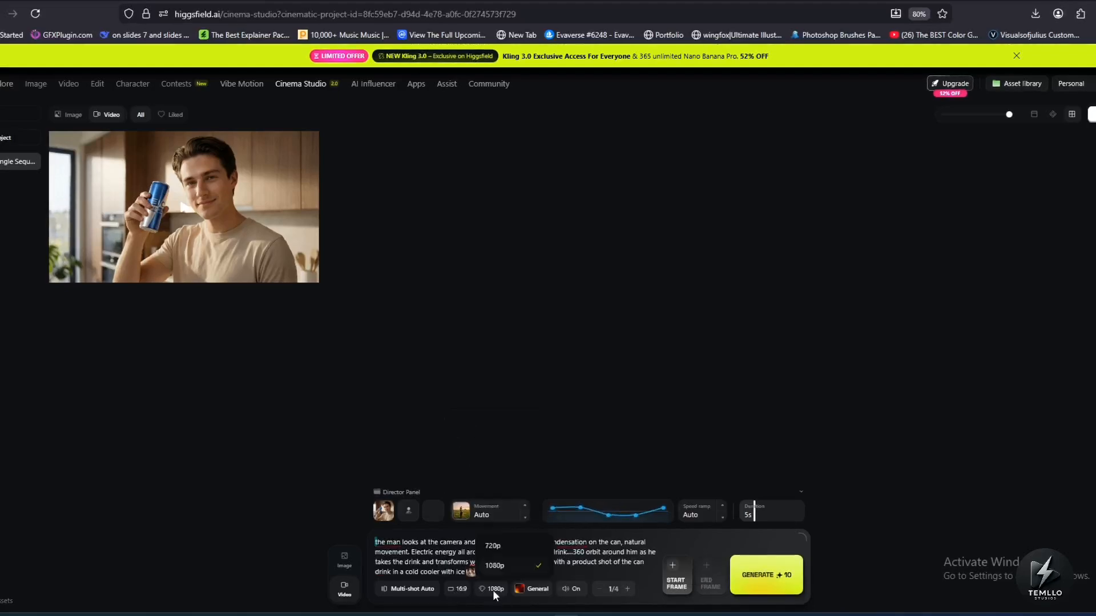
left_click(493, 592)
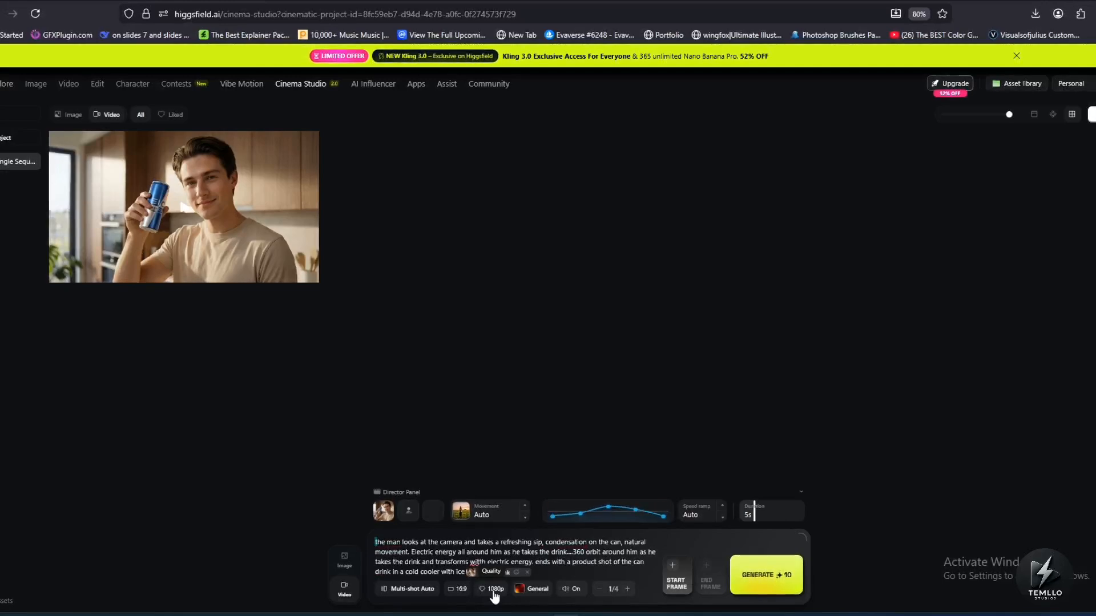
left_click(544, 591)
scroll(550, 428, "down", 1)
scroll(551, 431, "up", 1)
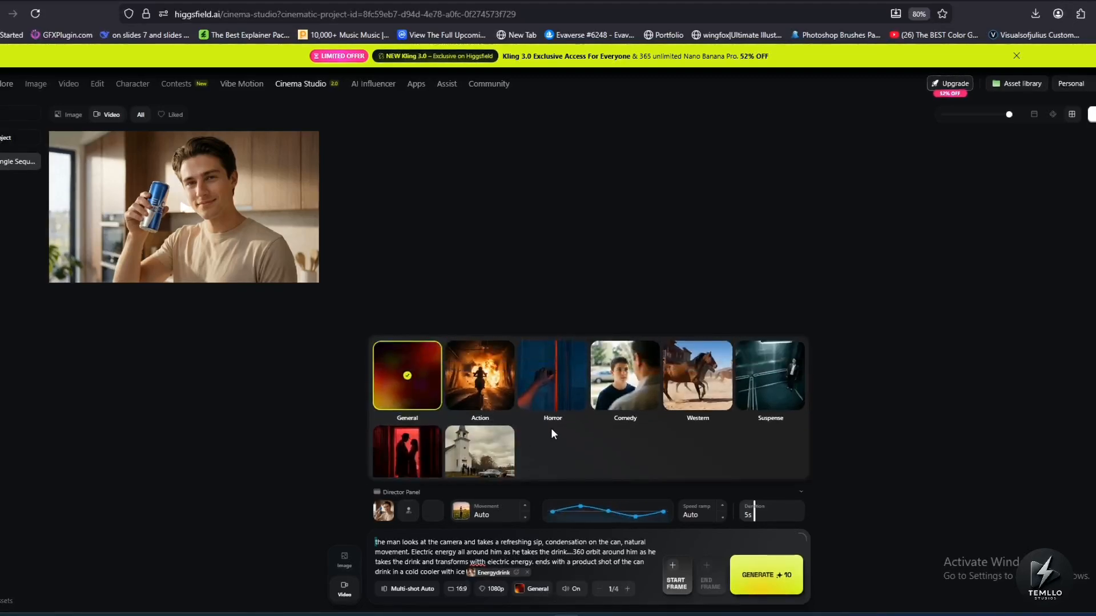
left_click(478, 389)
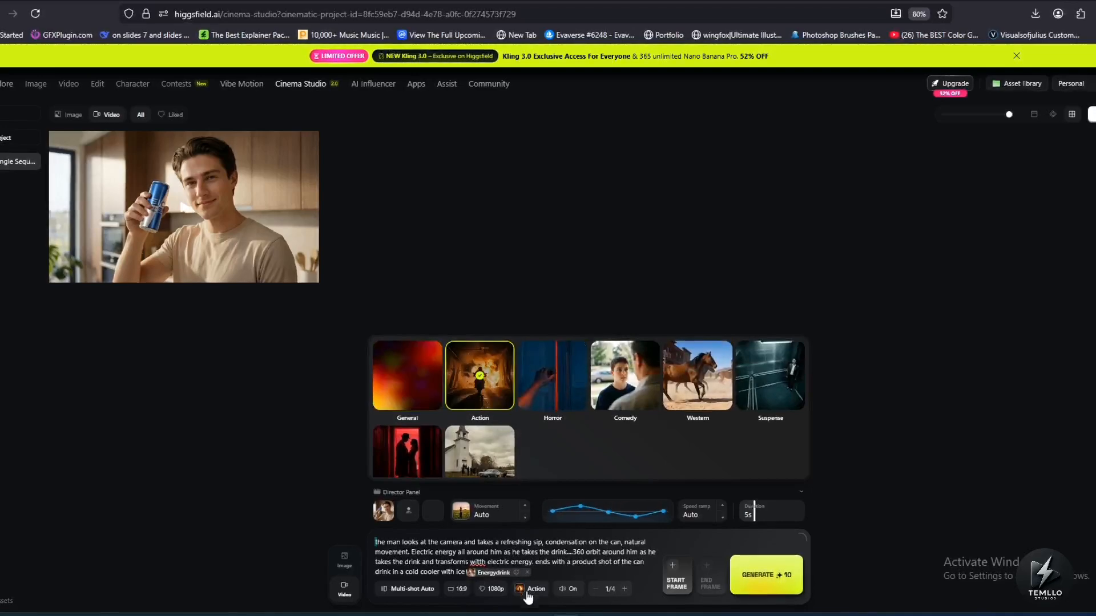
left_click(575, 605)
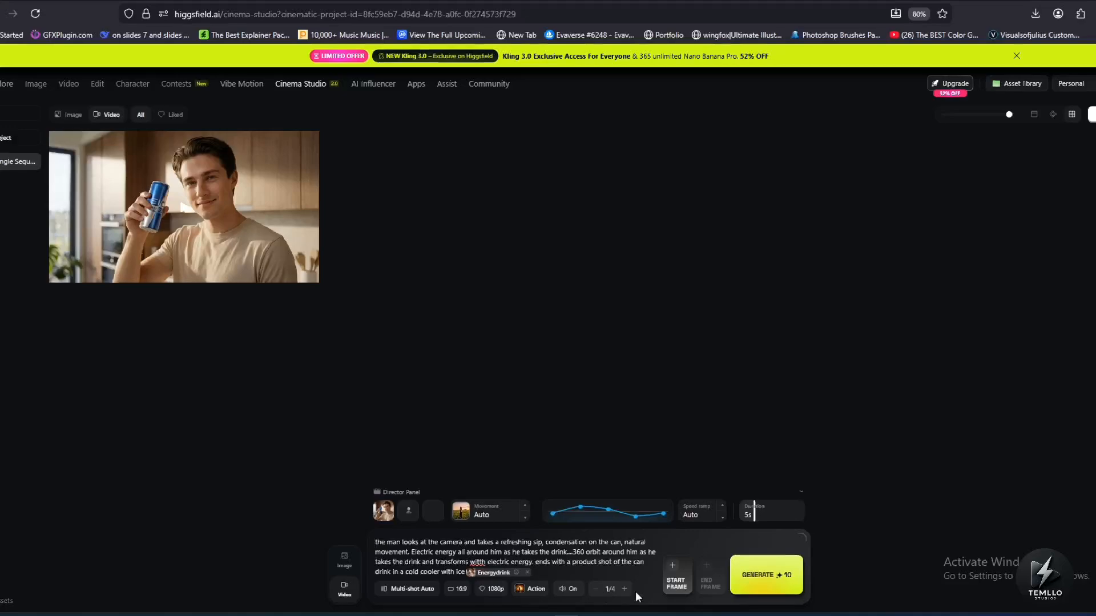
Look at the camera movement presets and try the Custom and Linear speed ramps before returning the ramp to Auto.
left_click(492, 518)
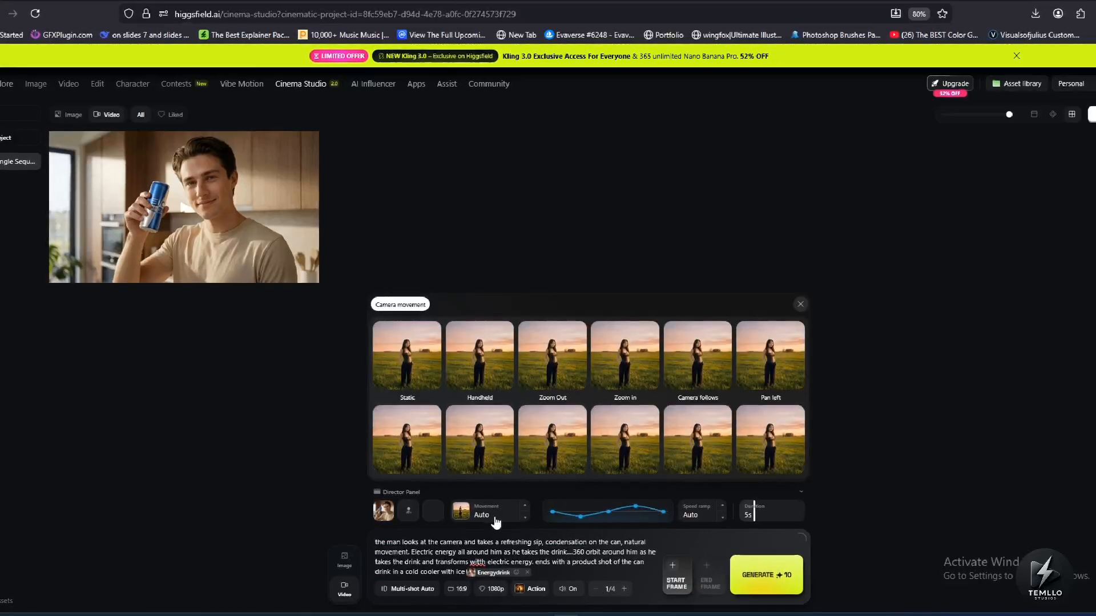
left_click(517, 493)
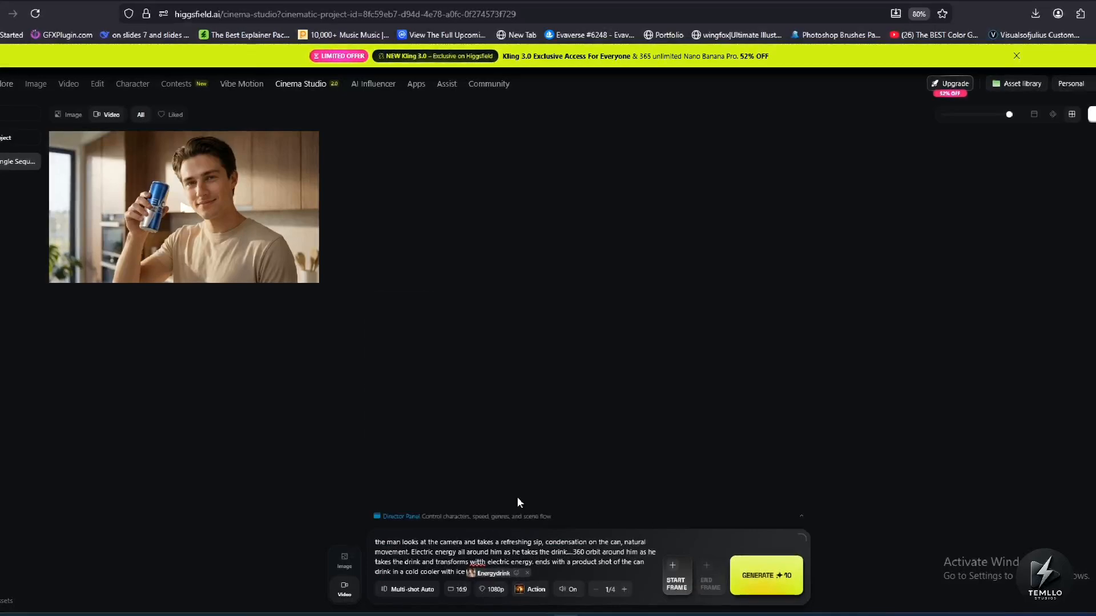
left_click(399, 517)
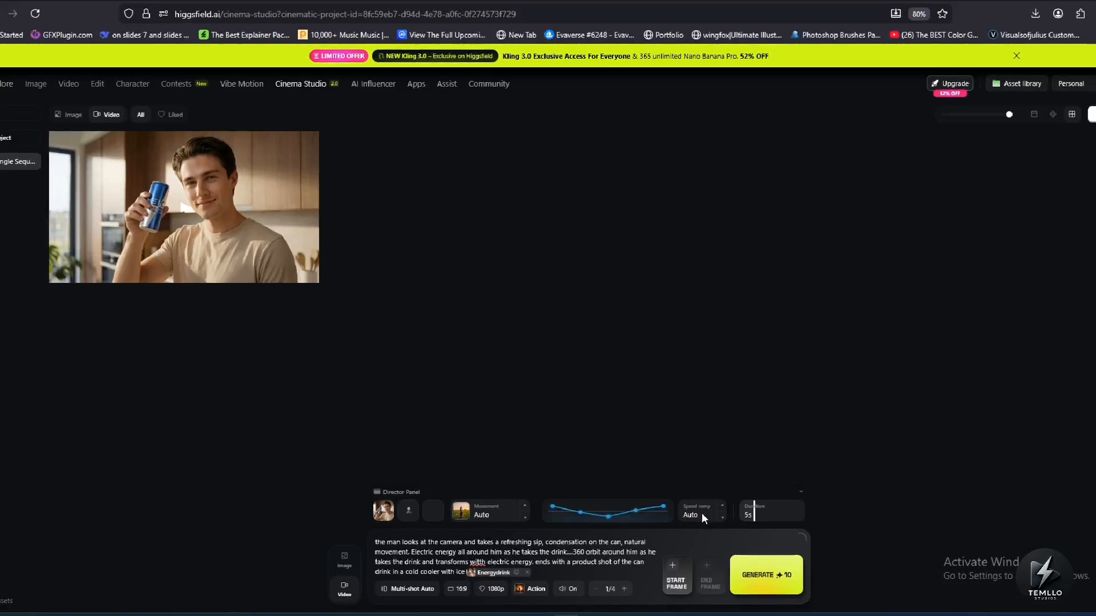
left_click(722, 518)
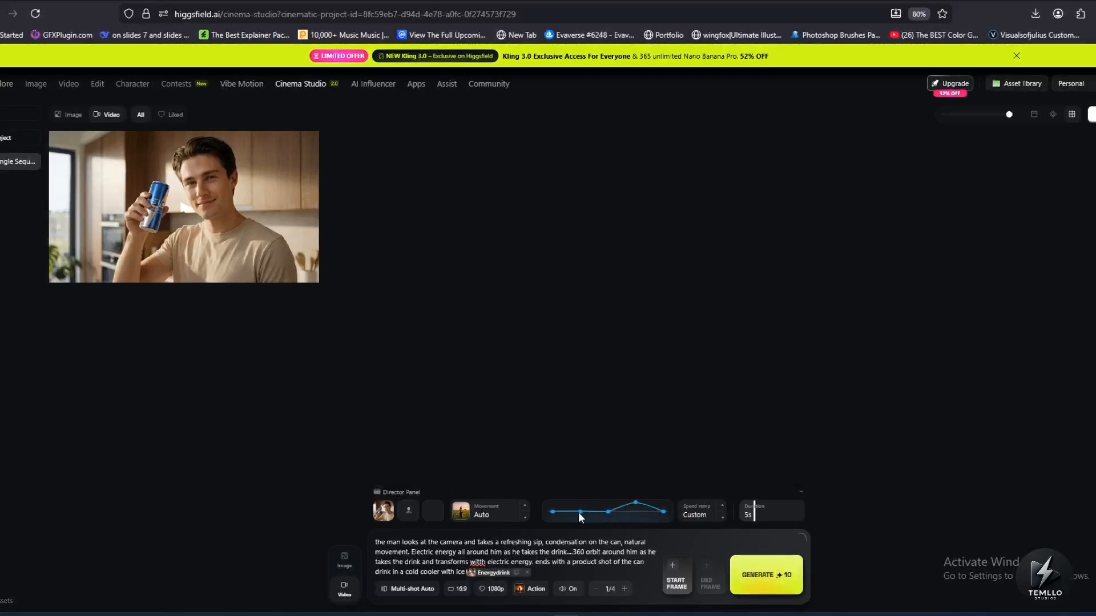
mouse_move(584, 518)
left_mouse_down()
mouse_move(585, 500)
mouse_move(581, 521)
left_mouse_up()
left_click(722, 520)
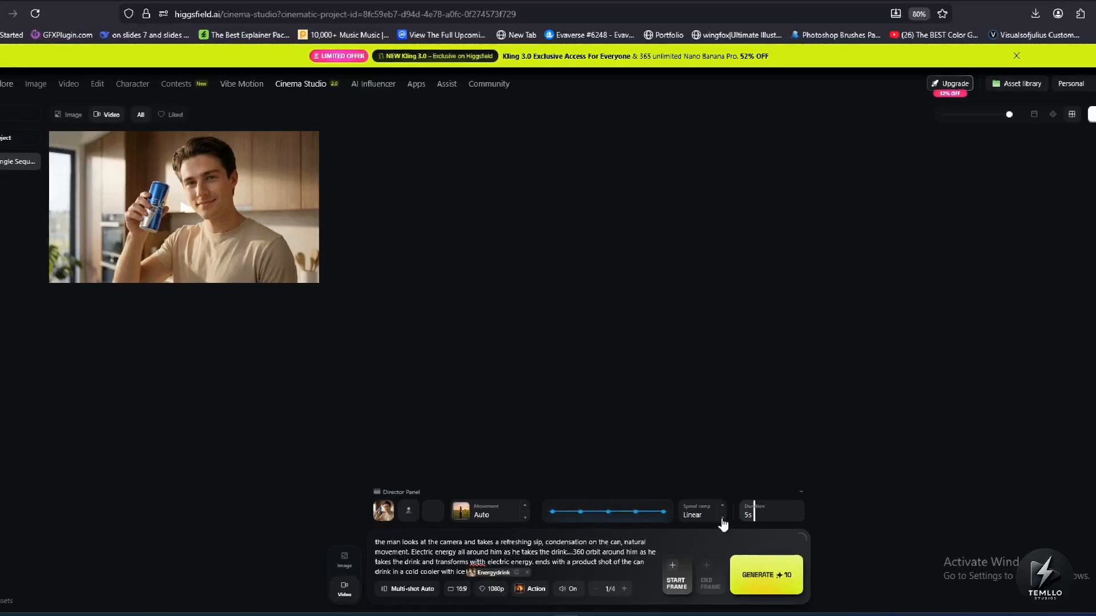
left_click(723, 510)
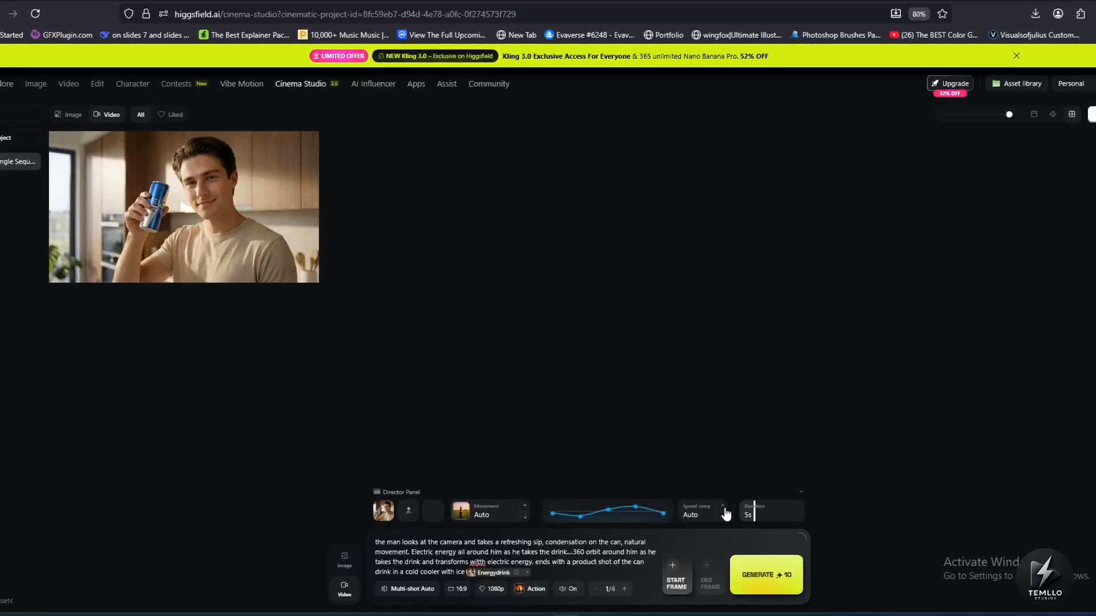
Set the video duration to 12 seconds and generate the multi-shot video.
left_click_drag(754, 514, 805, 517)
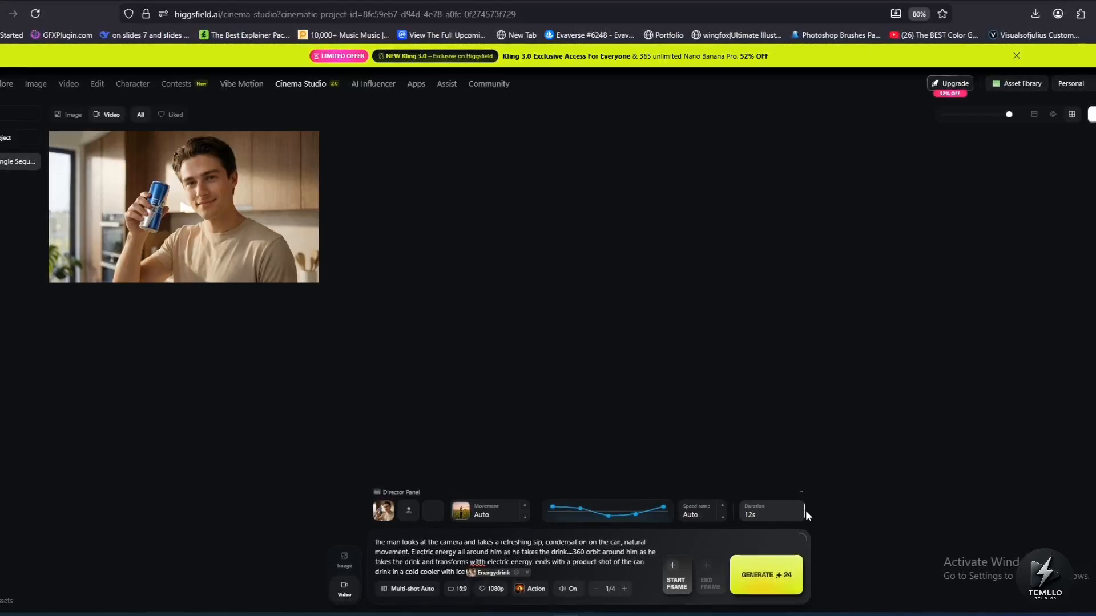
left_click(677, 577)
left_click(782, 581)
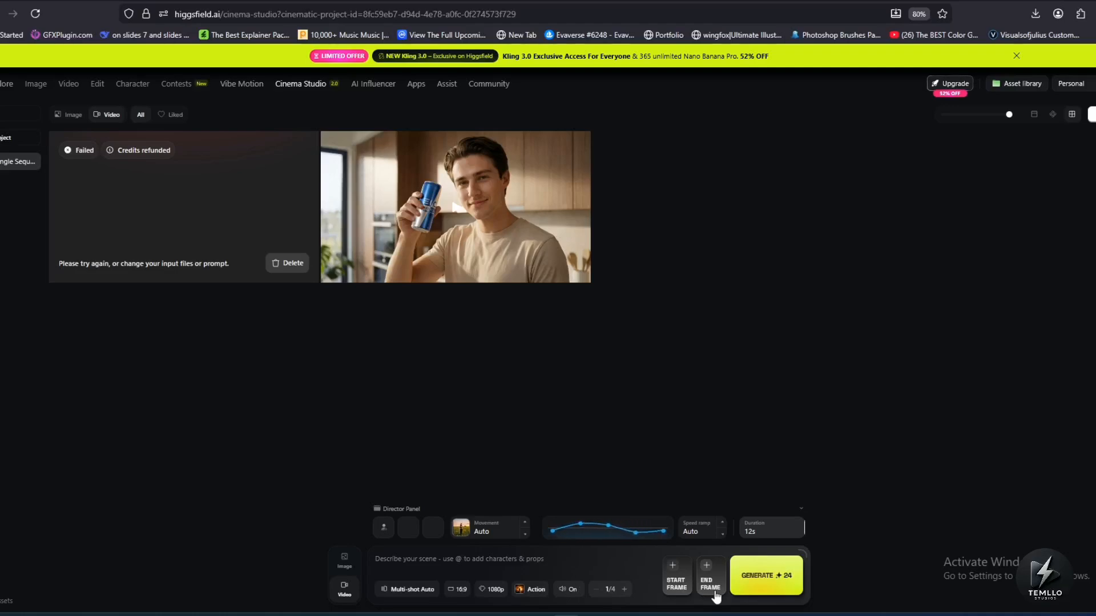
Set the kitchen image of the man holding the can as start frame and the image of him drinking as end frame.
left_click(674, 567)
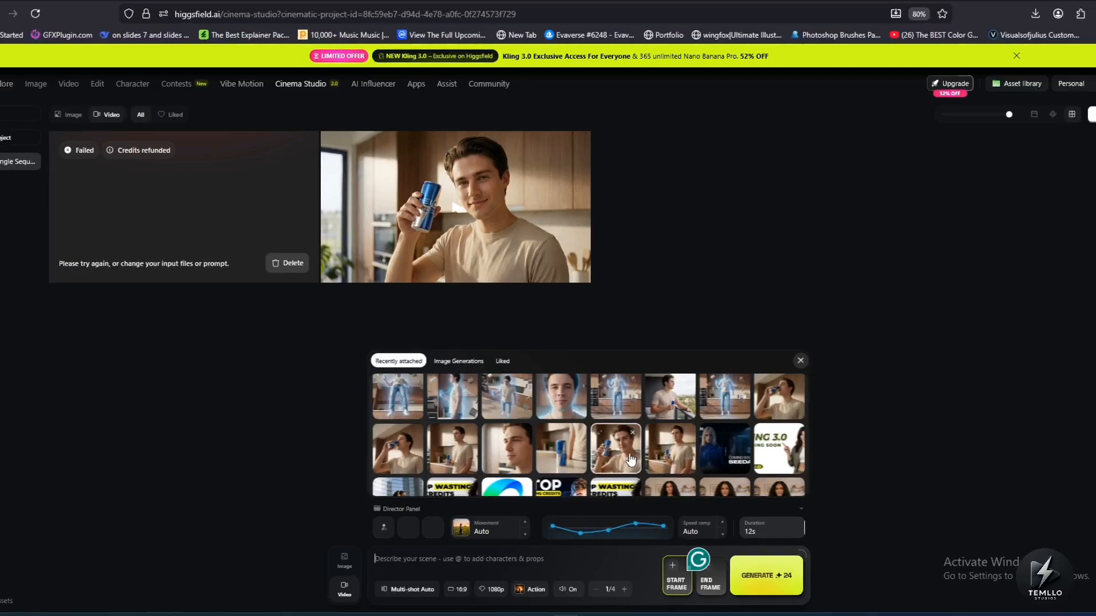
left_click(684, 455)
left_click(707, 583)
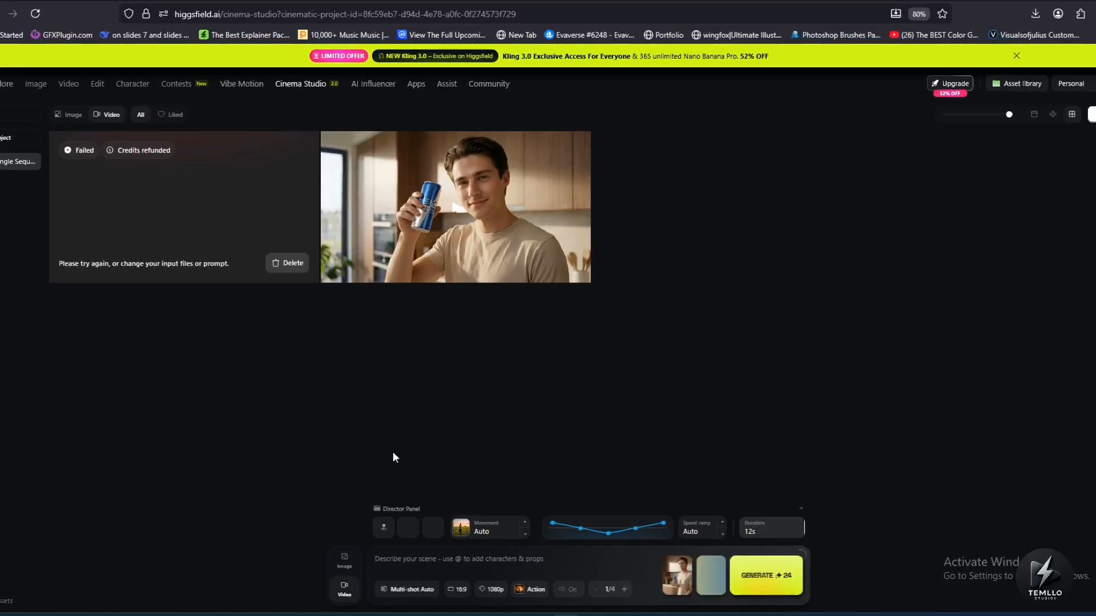
Enter the prompt "Smooth transition from holding the can to finishing the drink." and set the duration to 6 seconds.
type("\"Smooth transition from holding the can to finishing the drink.\"")
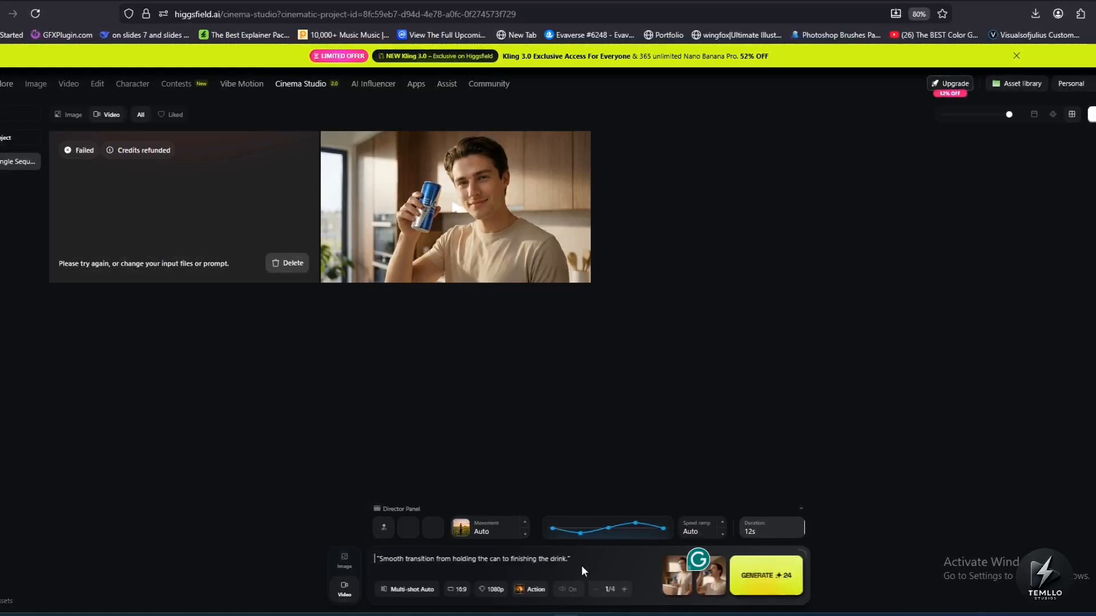
left_click(762, 533)
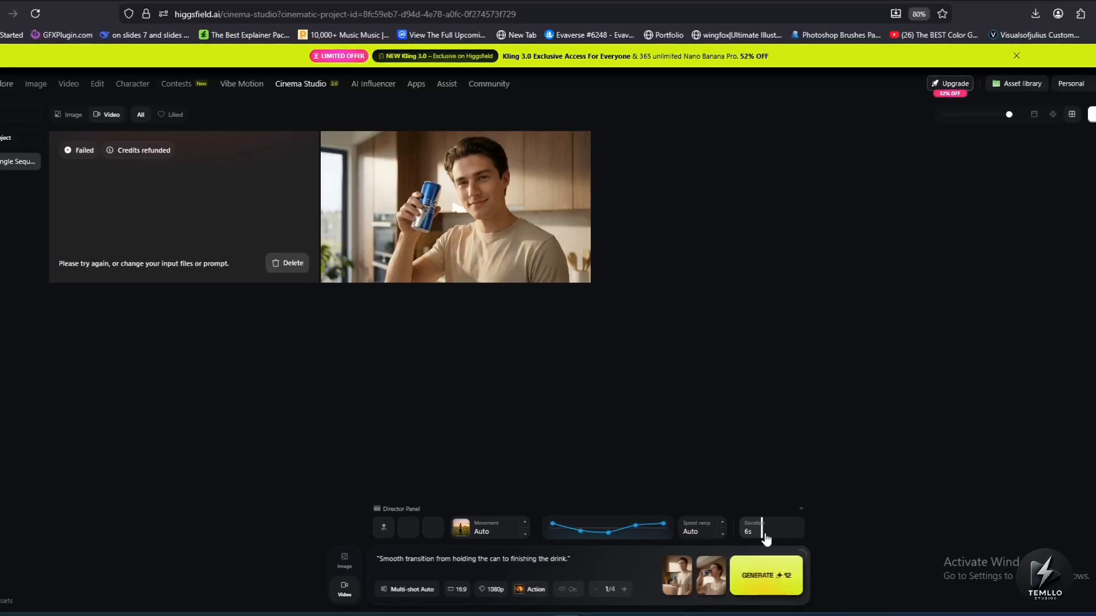
Generate the 6-second transition video from the start and end frames.
left_click(760, 578)
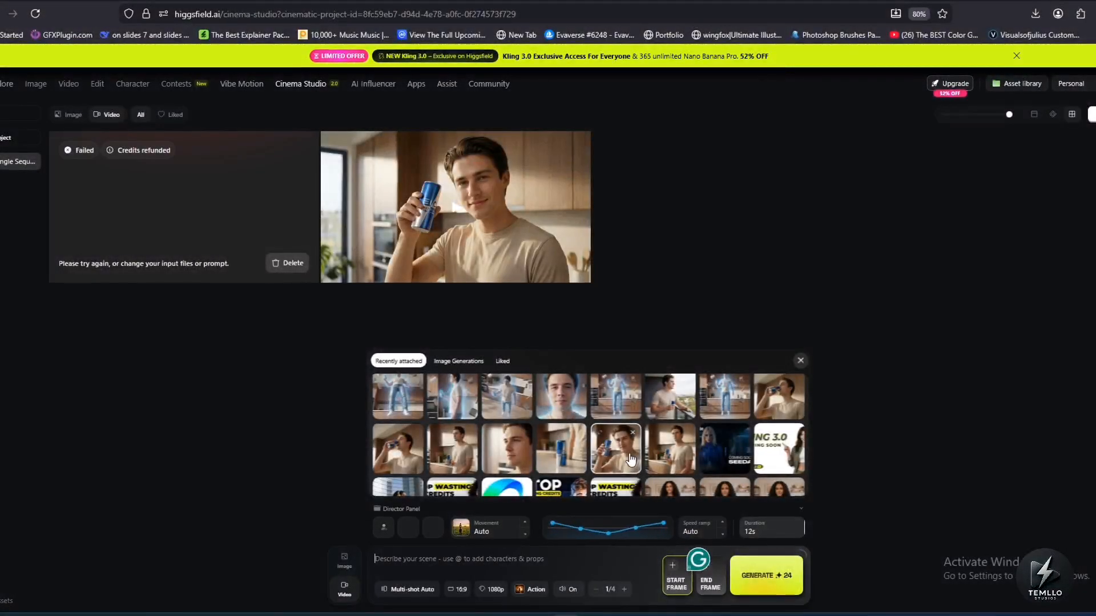
Attach the image of the man at the kitchen counter as start frame and the one of him drinking as end frame.
left_click(686, 460)
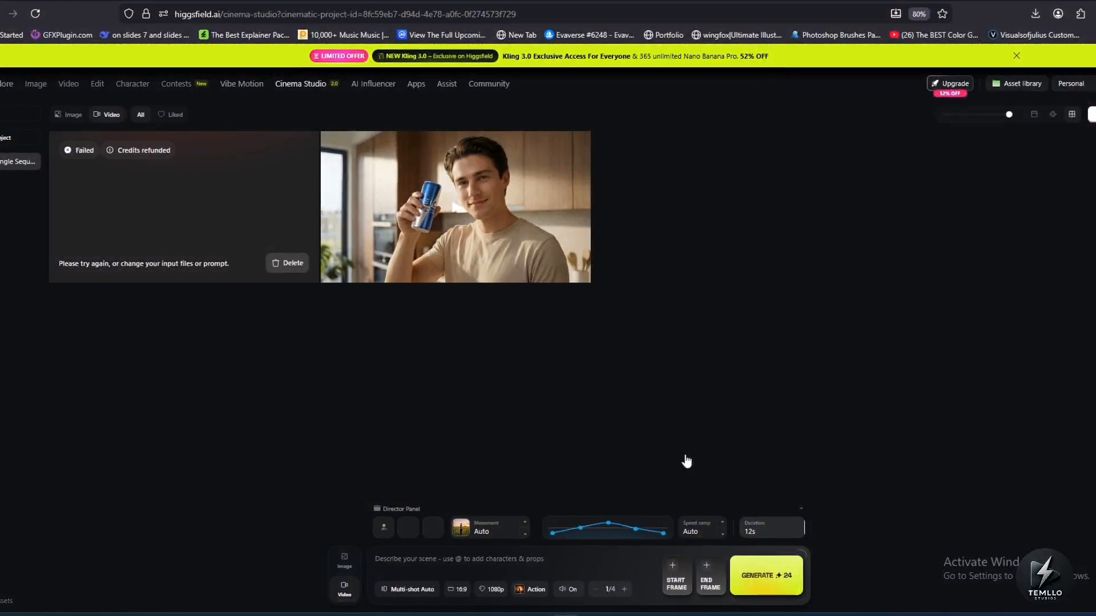
left_click(706, 572)
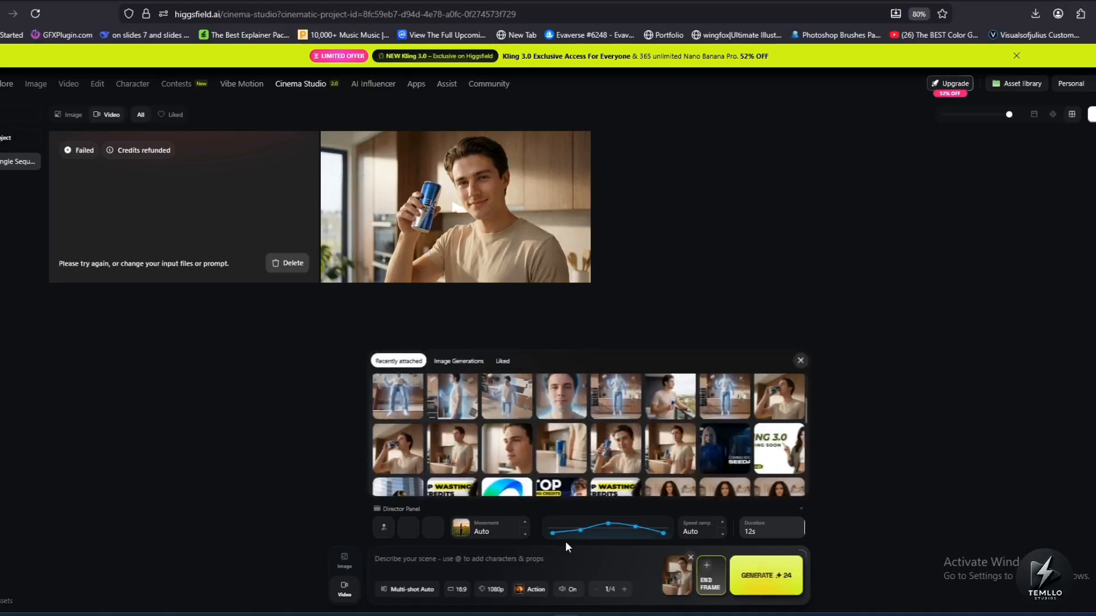
left_click(393, 457)
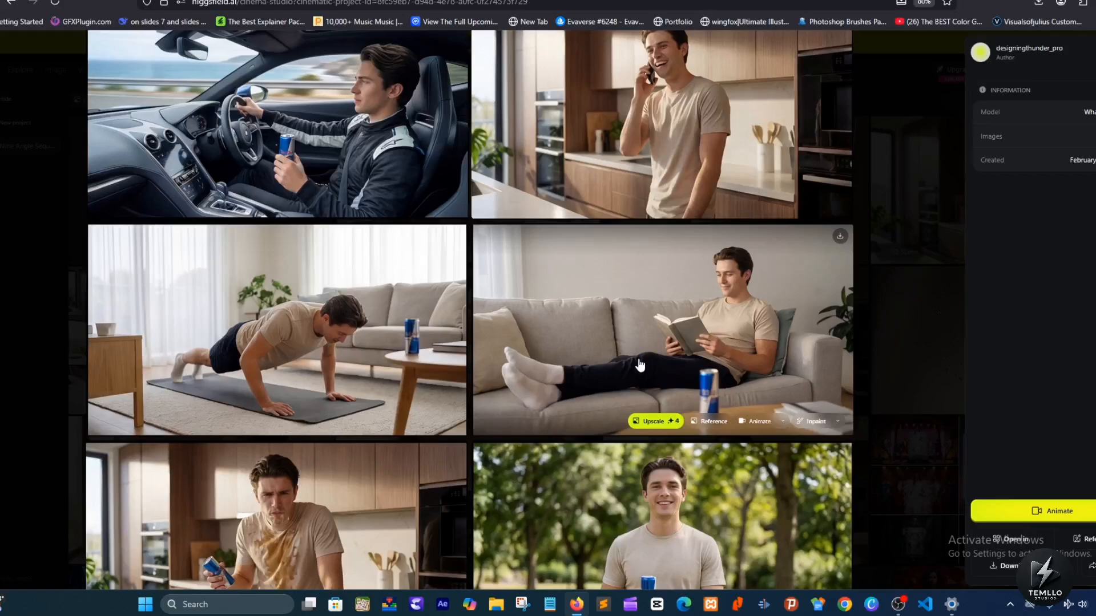
Look through the generated images of the man with the energy drink in different everyday and outdoor scenes.
scroll(627, 372, "up", 3)
scroll(627, 373, "down", 5)
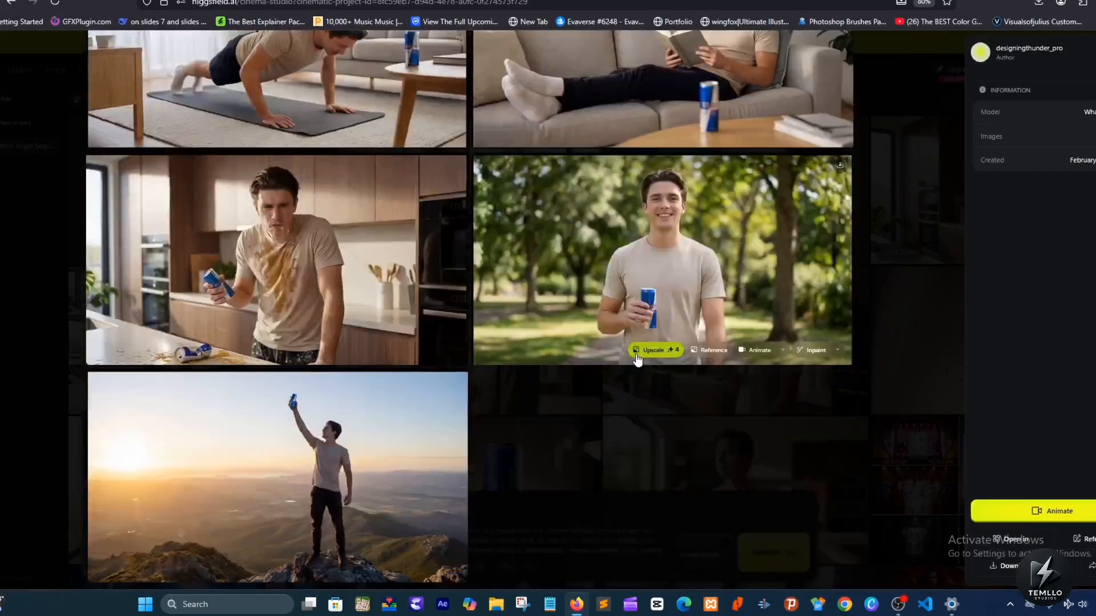
scroll(637, 359, "up", 8)
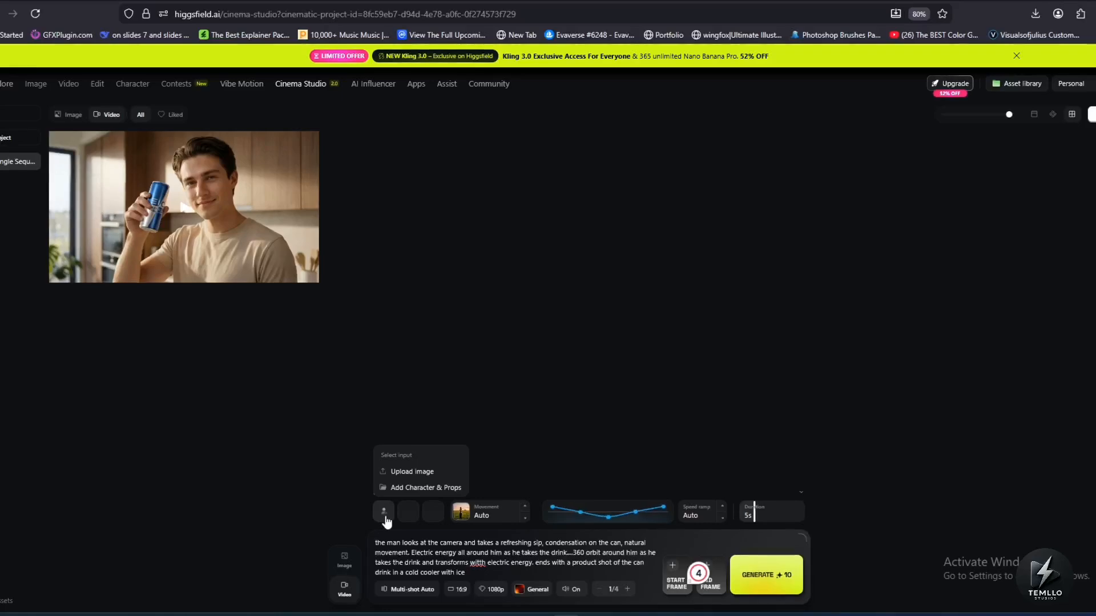
Open the saved character and prop reference elements for the electric-energy drink video.
left_click(406, 490)
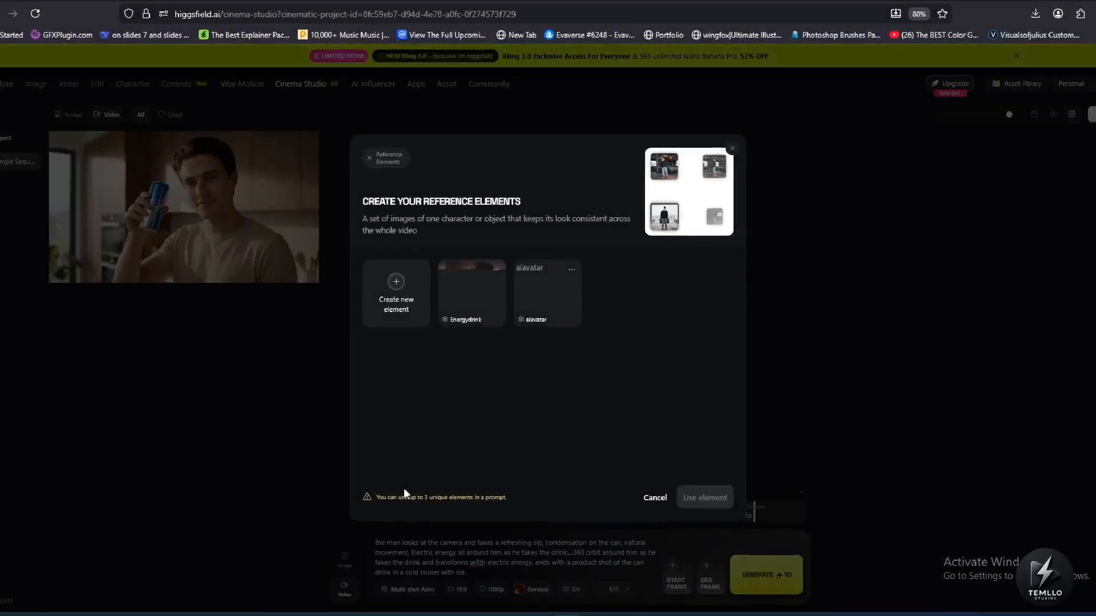